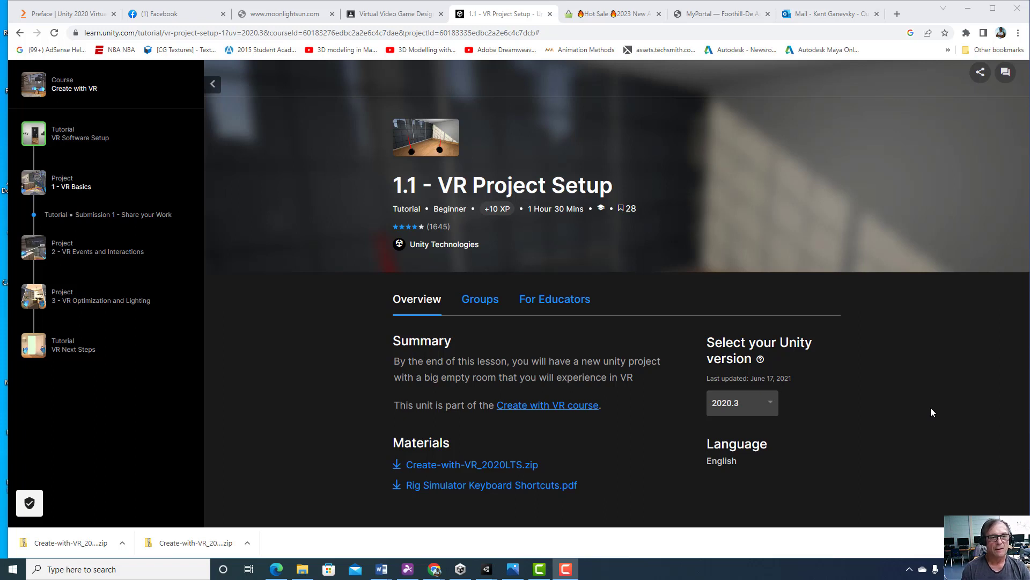
# - Open the 1.1 - VR Project Setup tutorial from the 1 - VR Basics project and locate its downloadable materials
pyautogui.scroll(1, 948, 258)
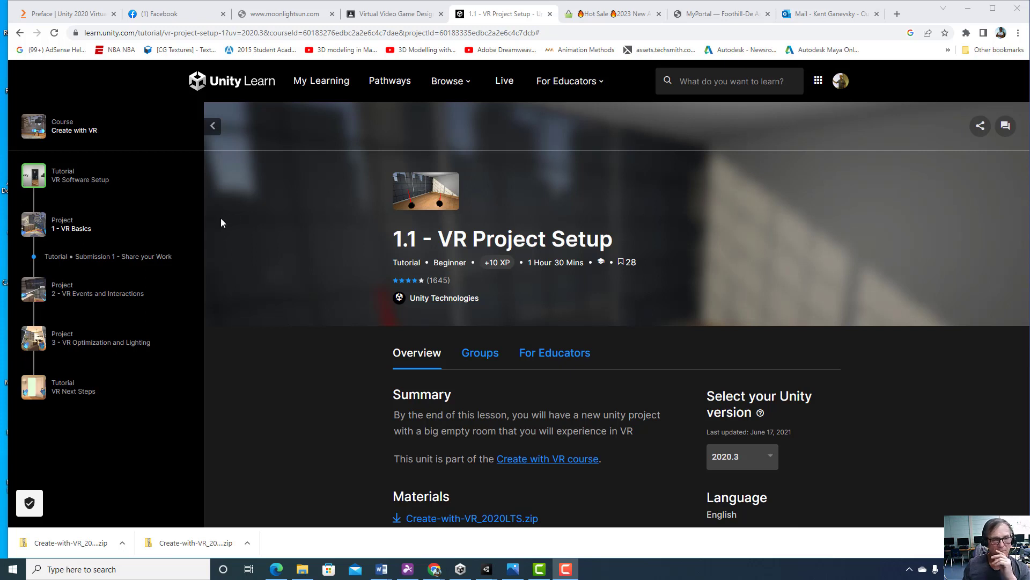
pyautogui.click(84, 227)
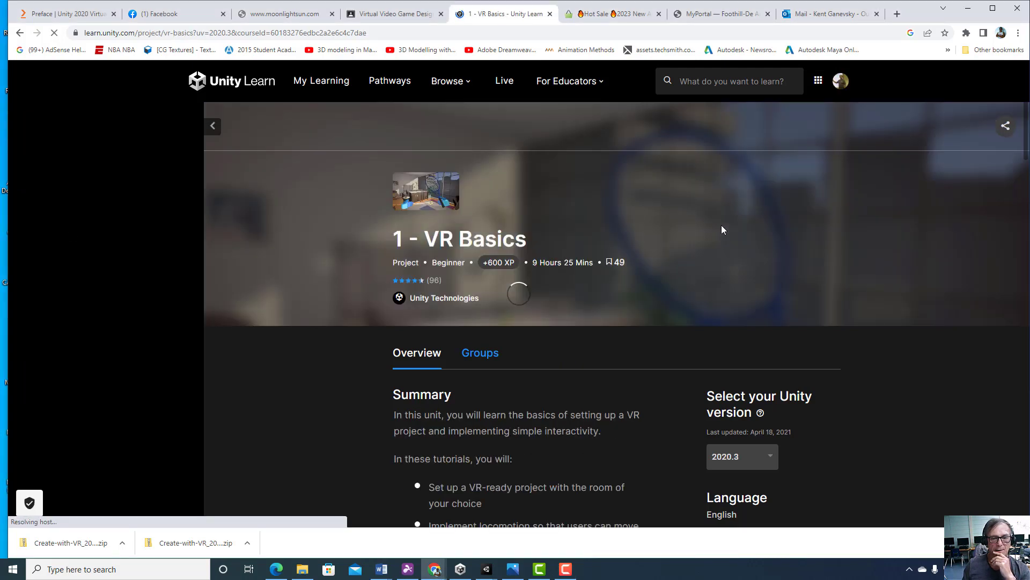
pyautogui.scroll(-8, 817, 230)
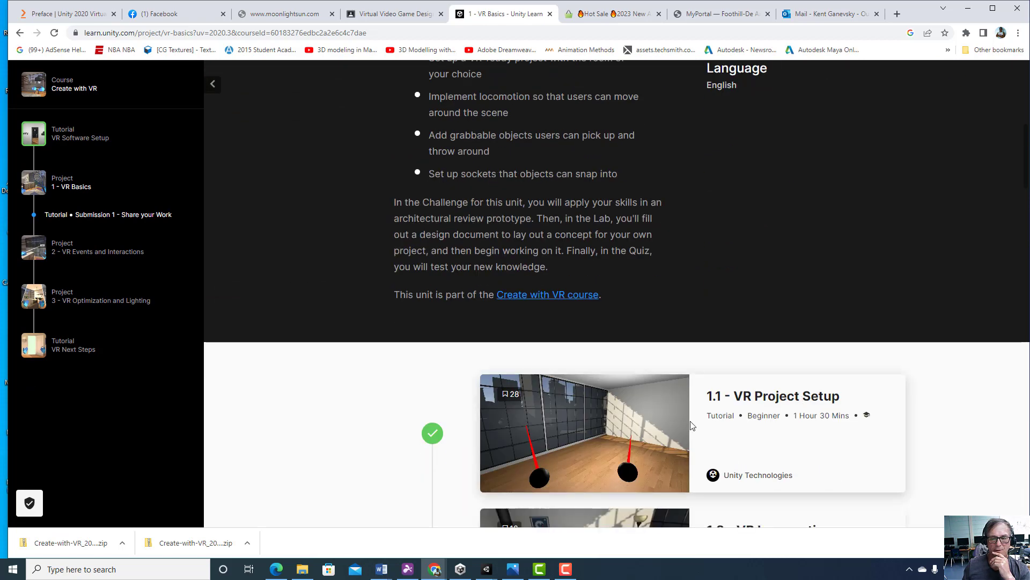
pyautogui.click(675, 422)
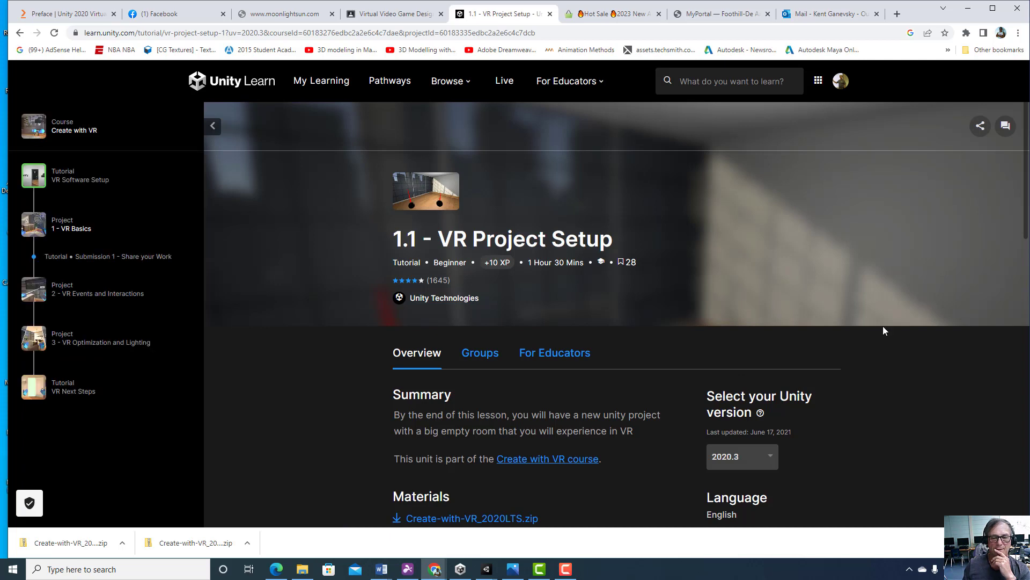
pyautogui.scroll(-3, 883, 326)
pyautogui.click(453, 357)
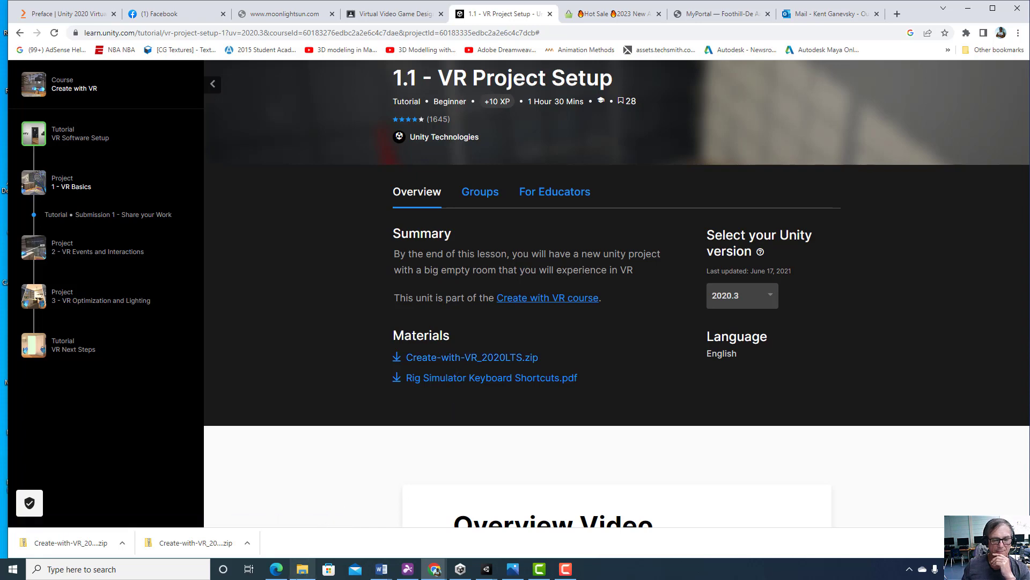
# - Switch to File Explorer, look in the Downloads folder and return to the Unity 2023 folder
pyautogui.click(312, 572)
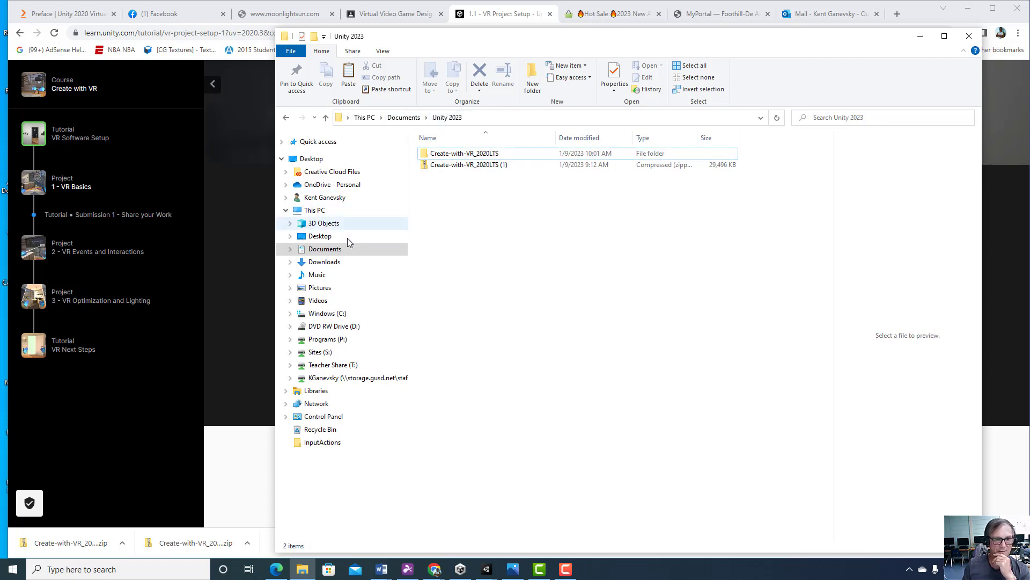
pyautogui.click(333, 263)
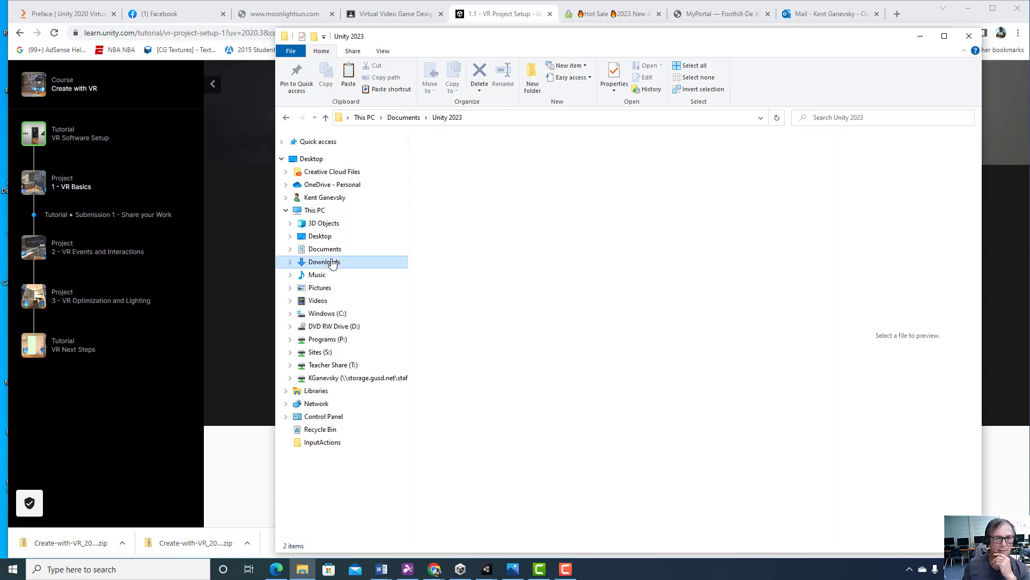
pyautogui.click(286, 118)
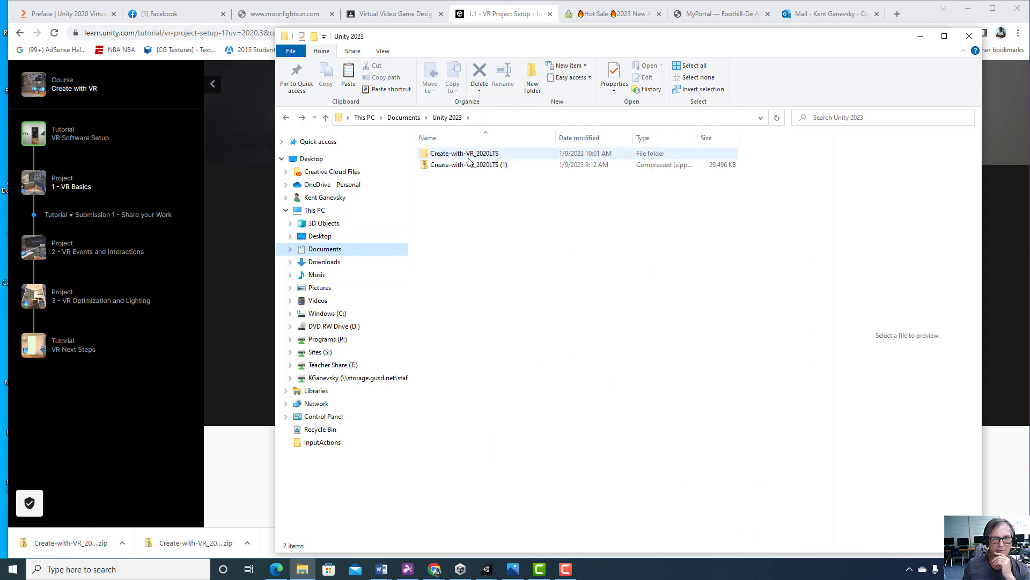
# - Bring up the extraction dialog for the Create-with-VR_2020LTS (1) archive and cancel it
pyautogui.click(511, 169)
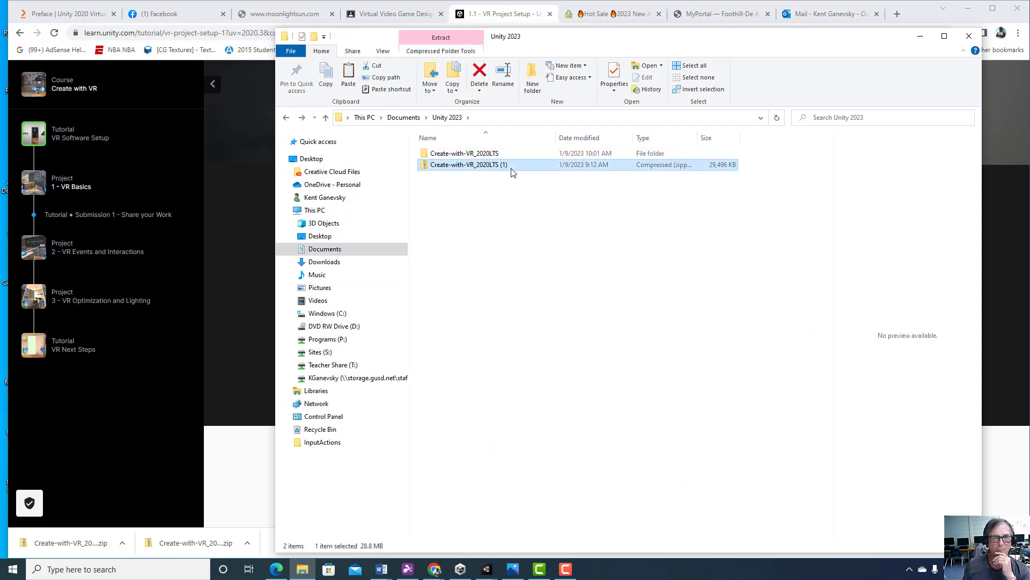
pyautogui.click(468, 41)
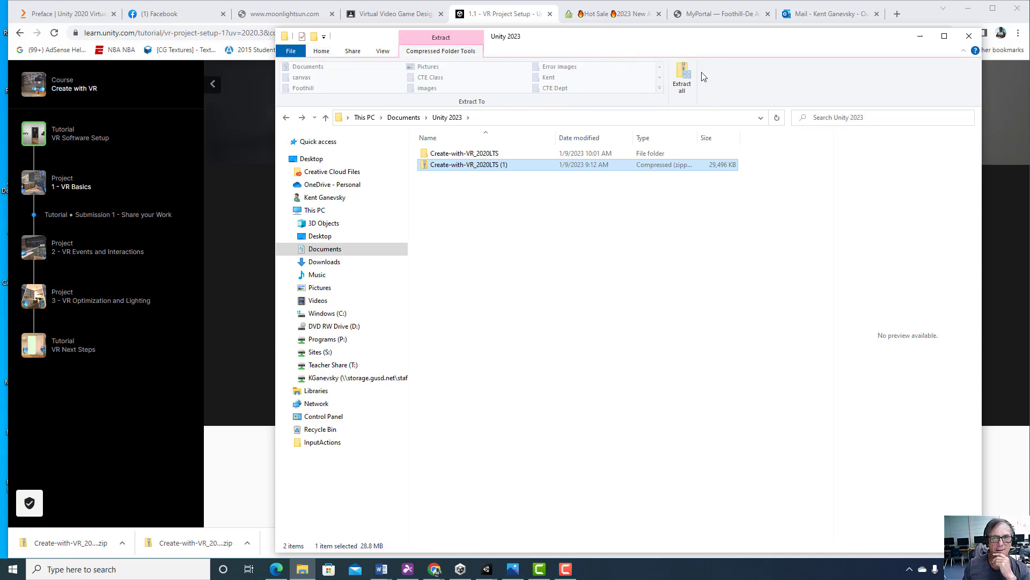
pyautogui.click(680, 79)
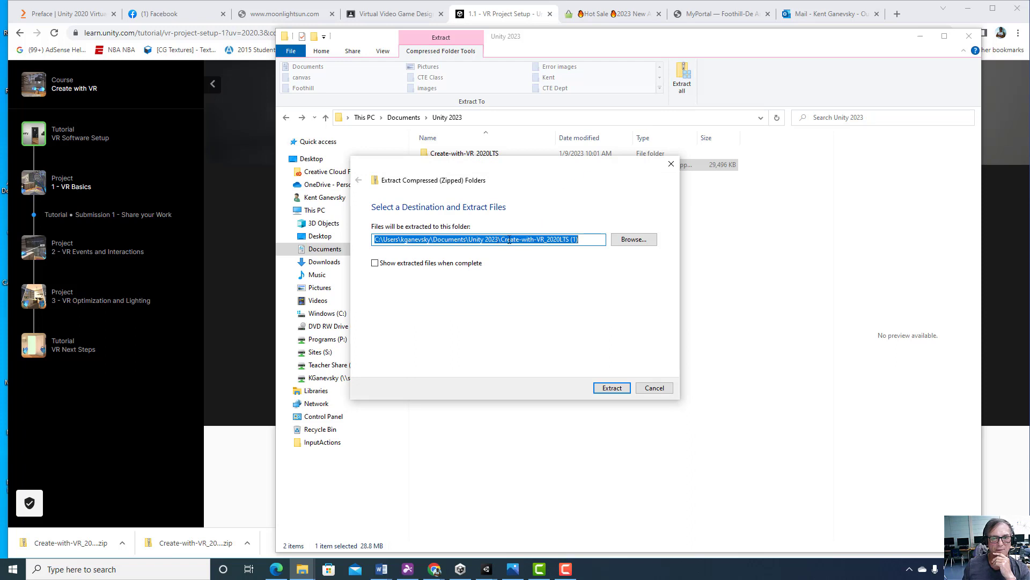
pyautogui.click(655, 387)
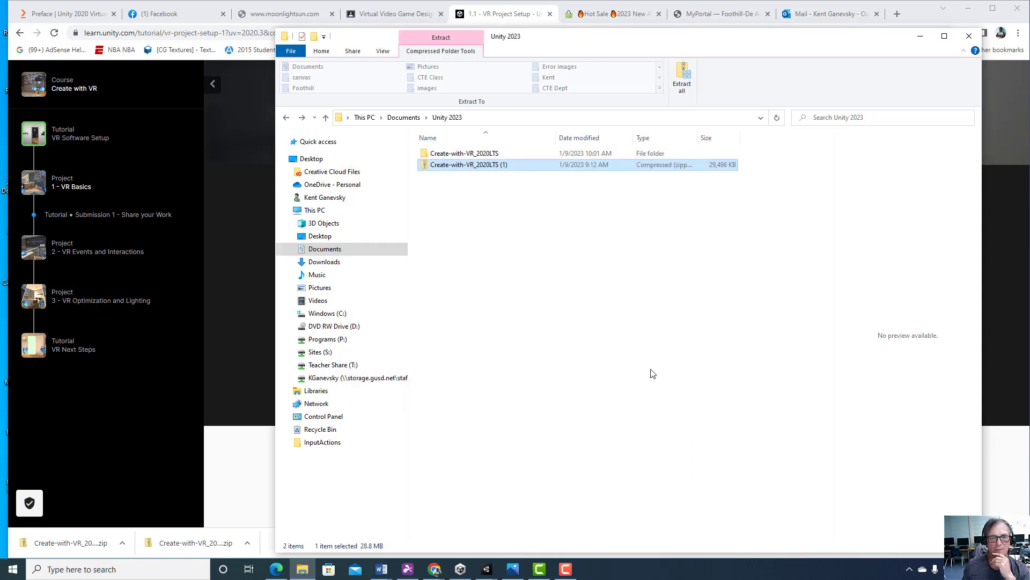
# - Open the extracted Create-with-VR_2020LTS folder to examine the project folder inside it
pyautogui.click(495, 154)
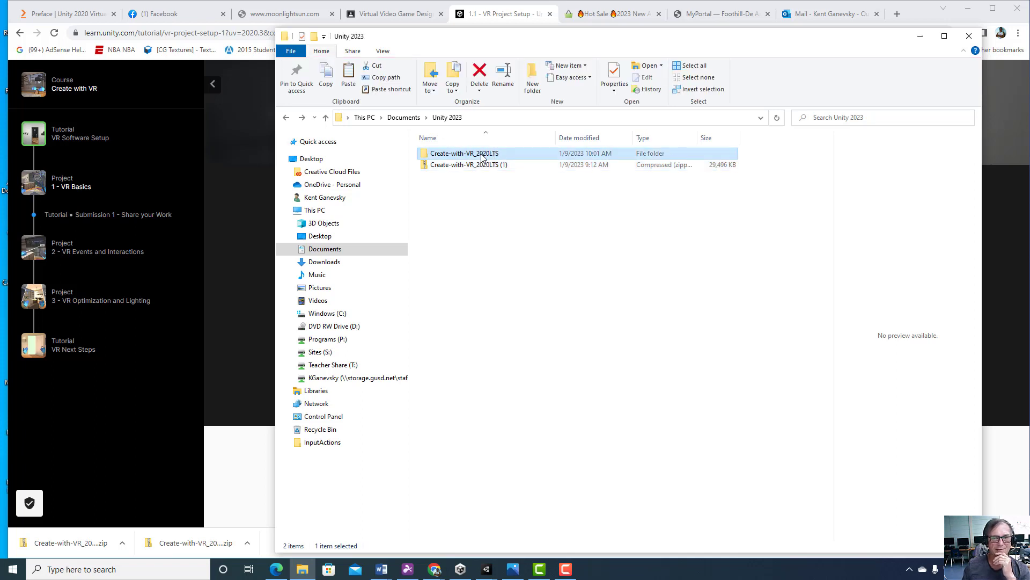
pyautogui.click(482, 155)
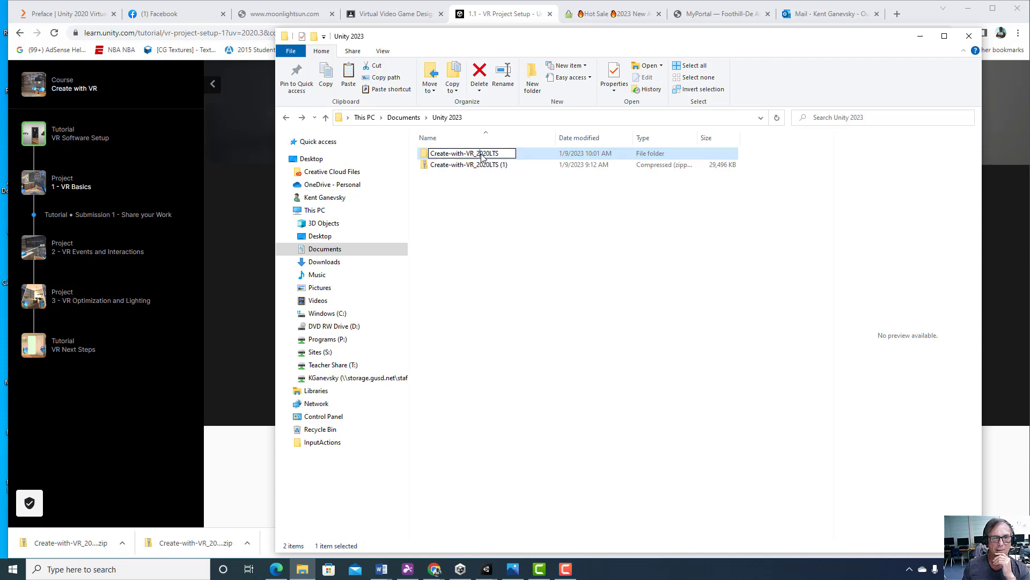
pyautogui.click(424, 154)
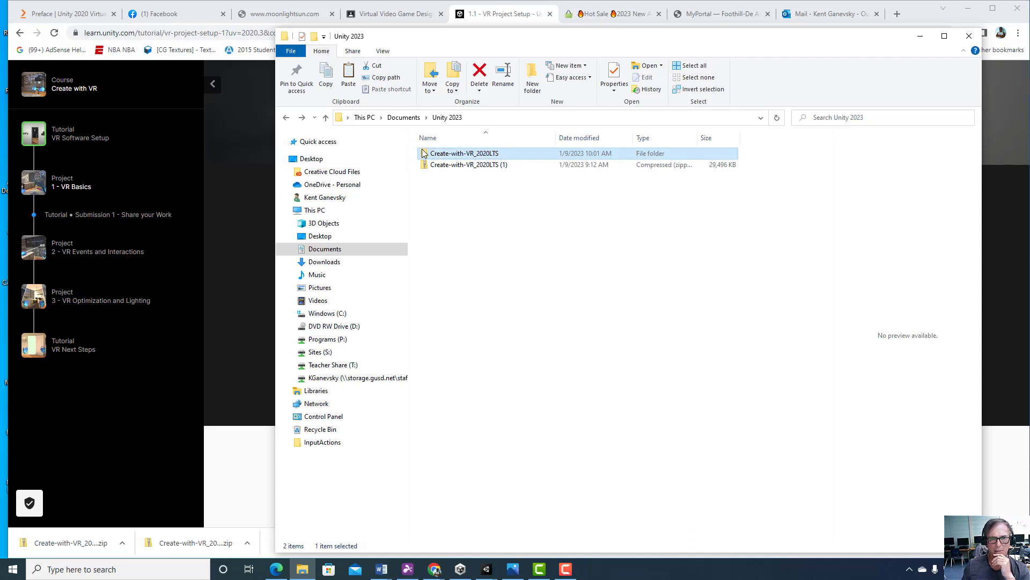
pyautogui.doubleClick(424, 154)
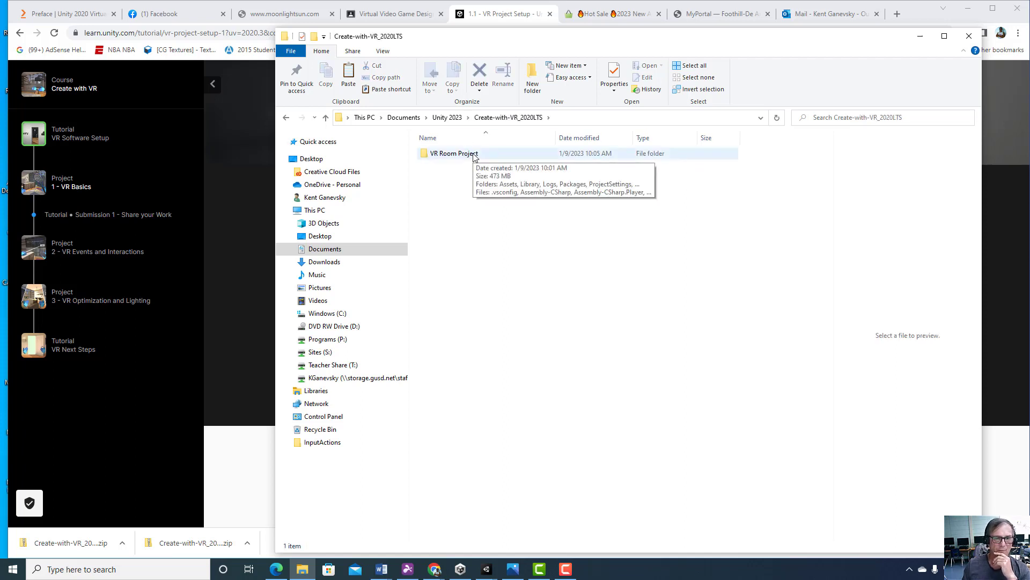
# - Switch to Unity Hub, review the installed editor versions and return to the projects list
pyautogui.click(919, 39)
pyautogui.click(465, 573)
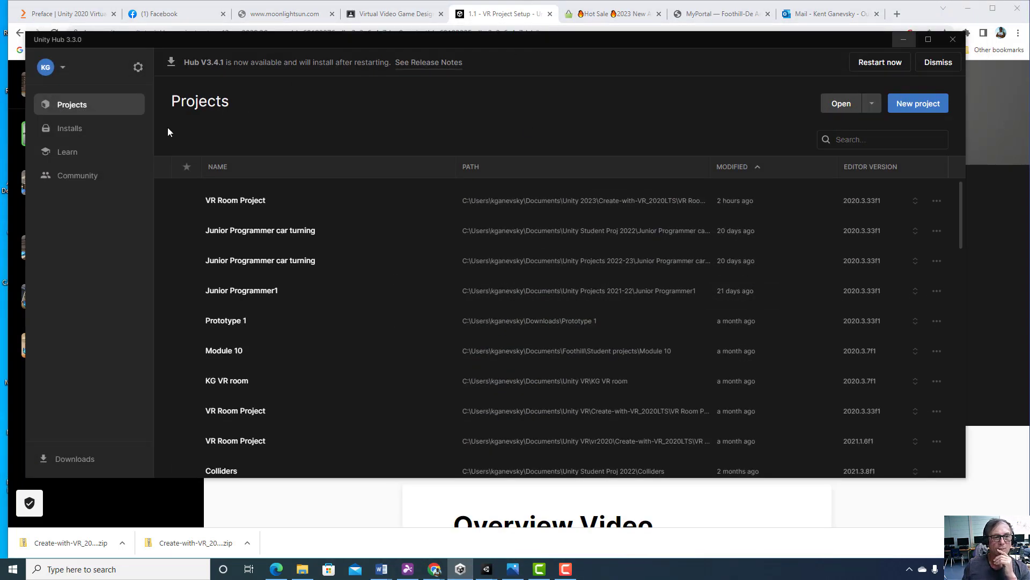
pyautogui.click(87, 131)
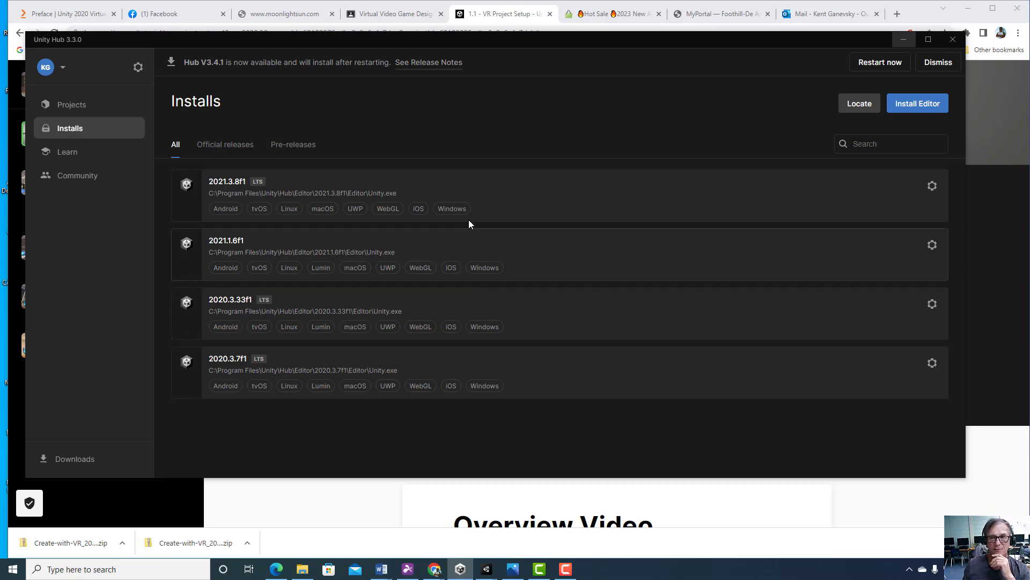
pyautogui.click(78, 110)
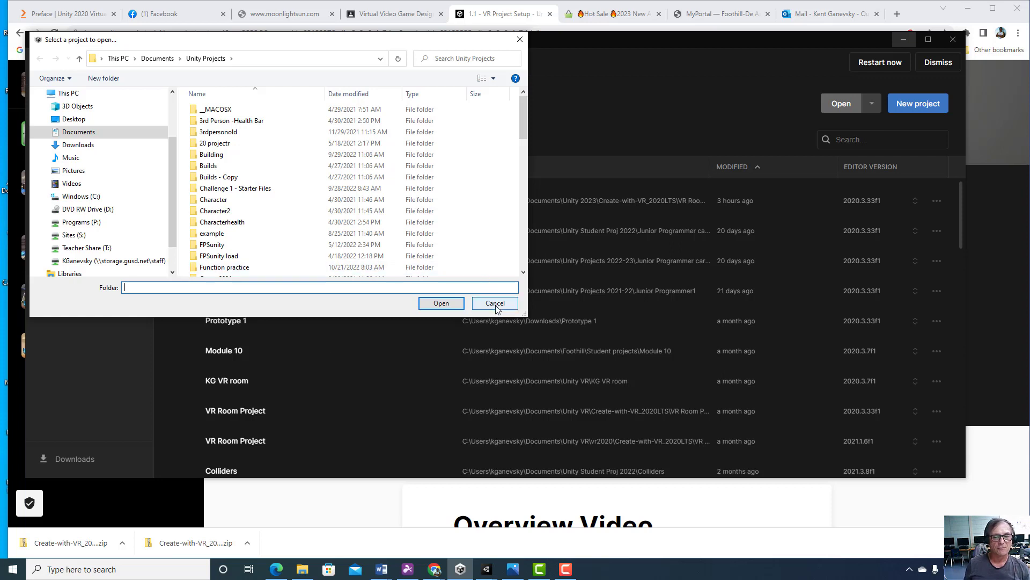
pyautogui.click(666, 101)
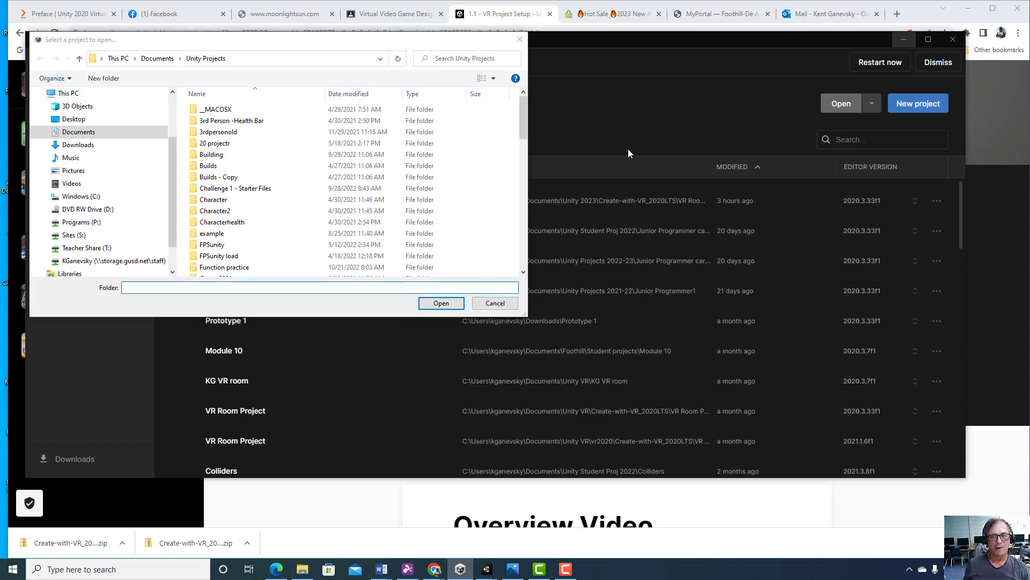
pyautogui.click(495, 303)
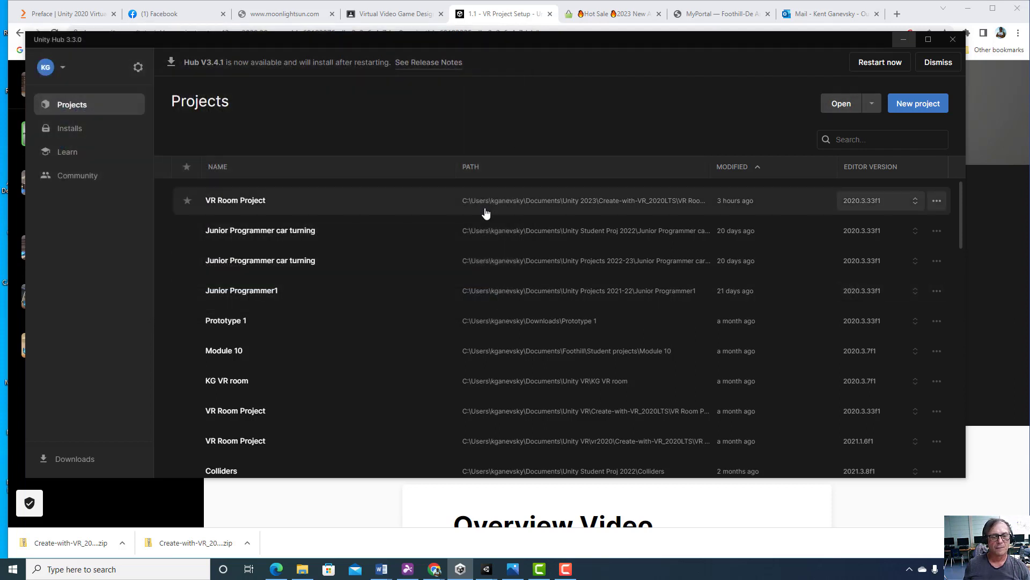
# - Start opening an existing project and look through the folders in Unity Projects
pyautogui.click(831, 107)
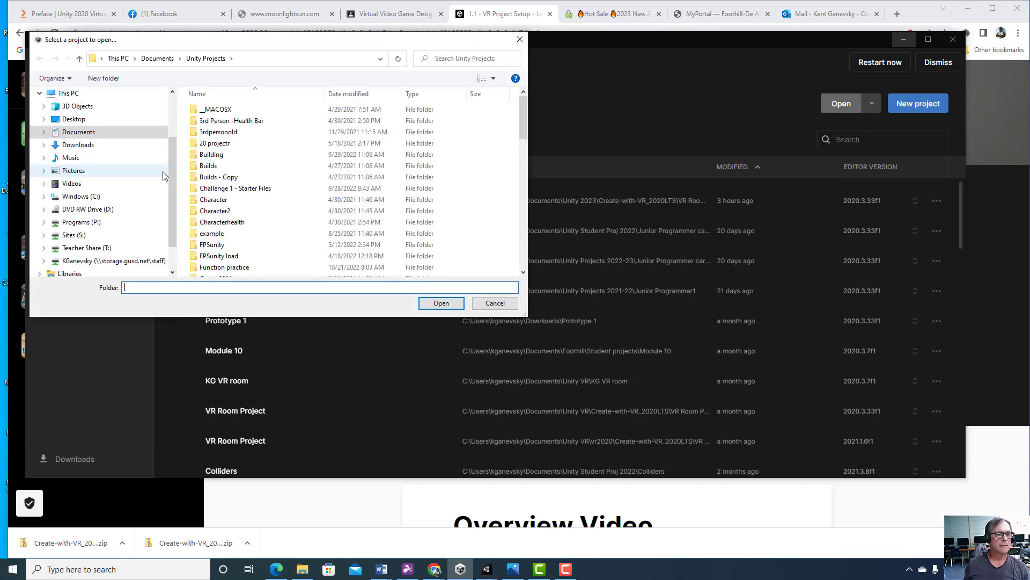
pyautogui.scroll(-2, 379, 191)
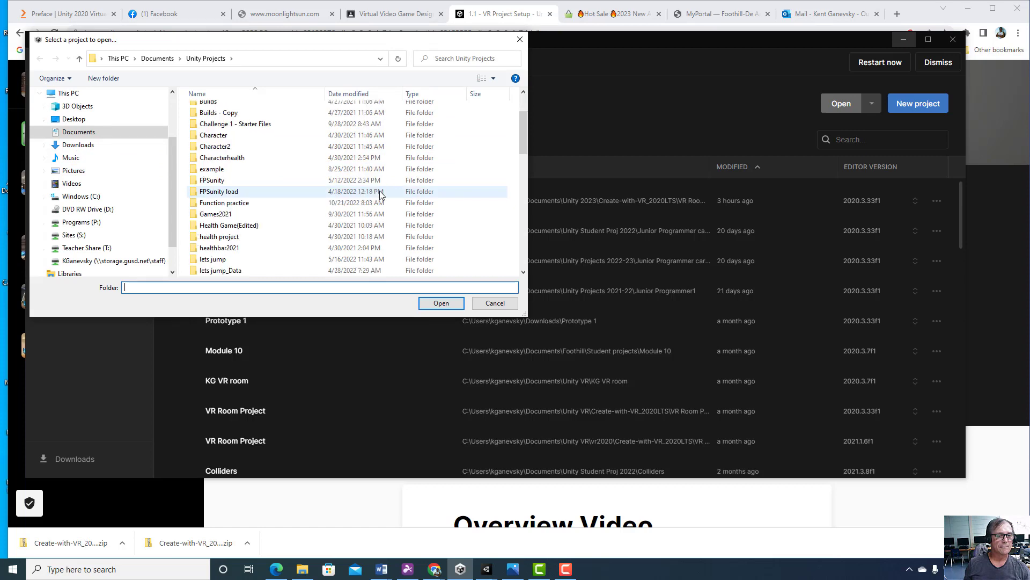
pyautogui.scroll(-13, 379, 191)
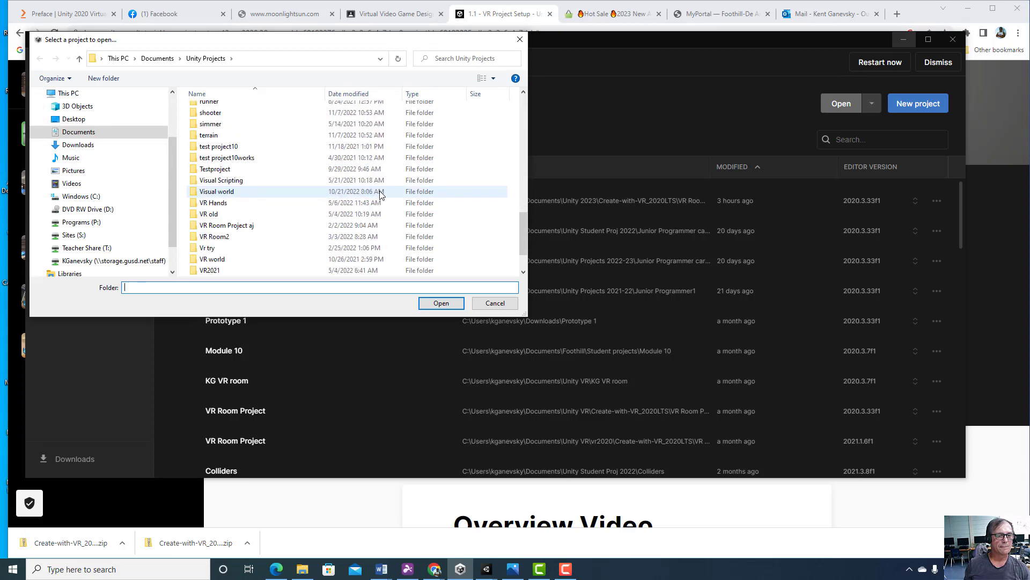
pyautogui.scroll(-1, 379, 191)
pyautogui.scroll(2, 379, 191)
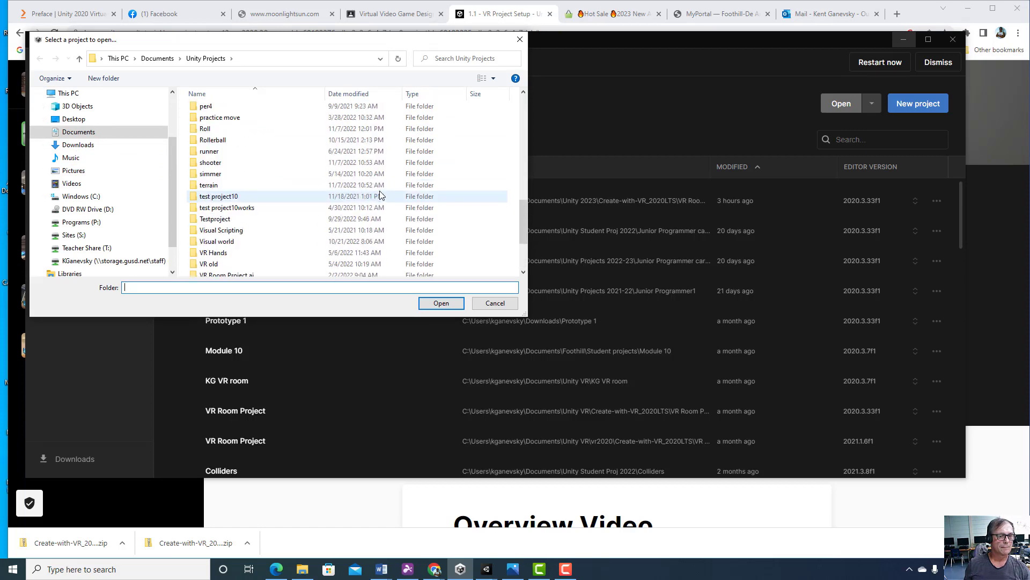
pyautogui.scroll(-3, 379, 191)
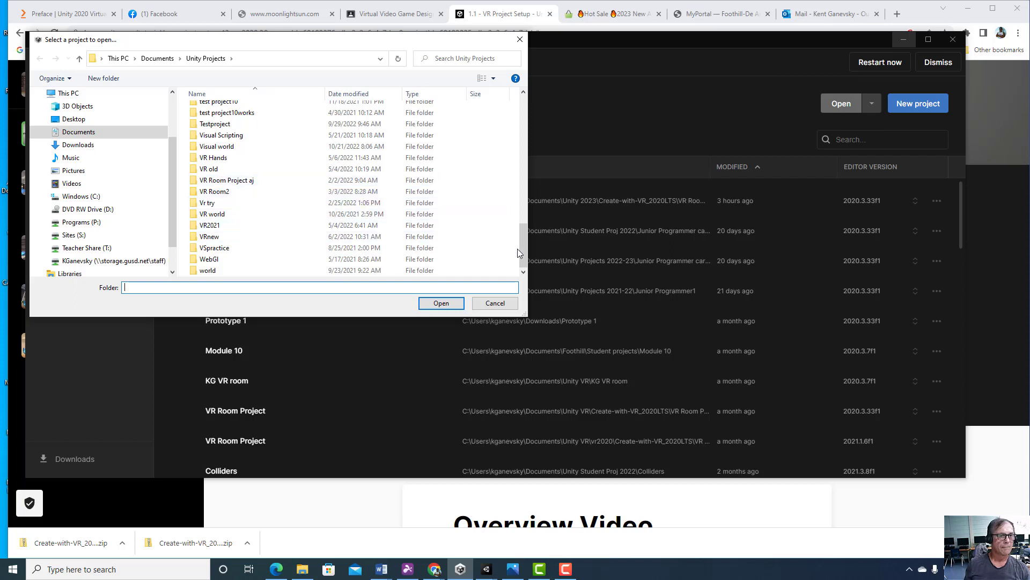
# - Browse to the Create-with-VR_2020LTS folder inside Documents, Unity 2023, and cancel the project selection
pyautogui.click(79, 133)
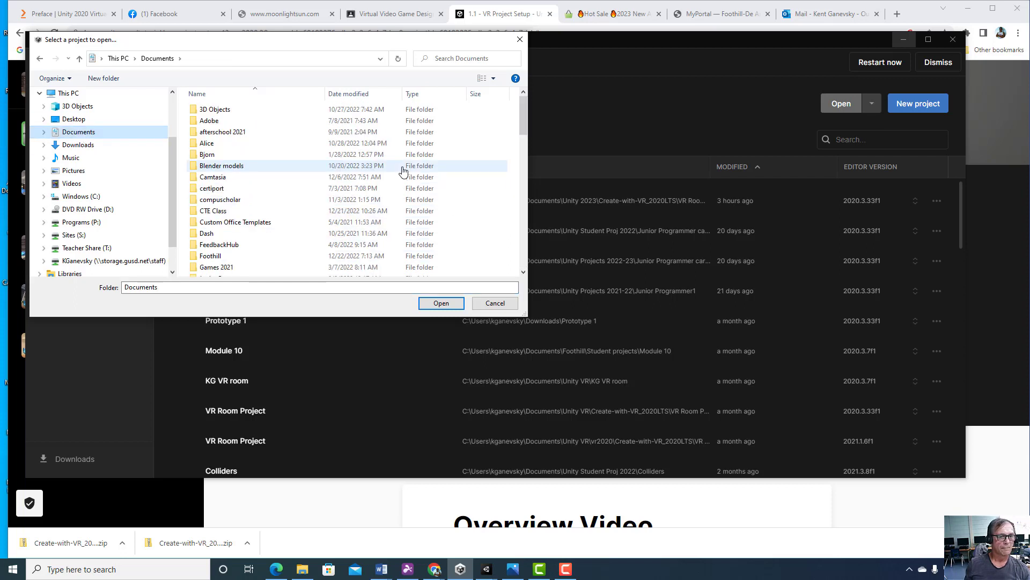
pyautogui.scroll(-1, 524, 140)
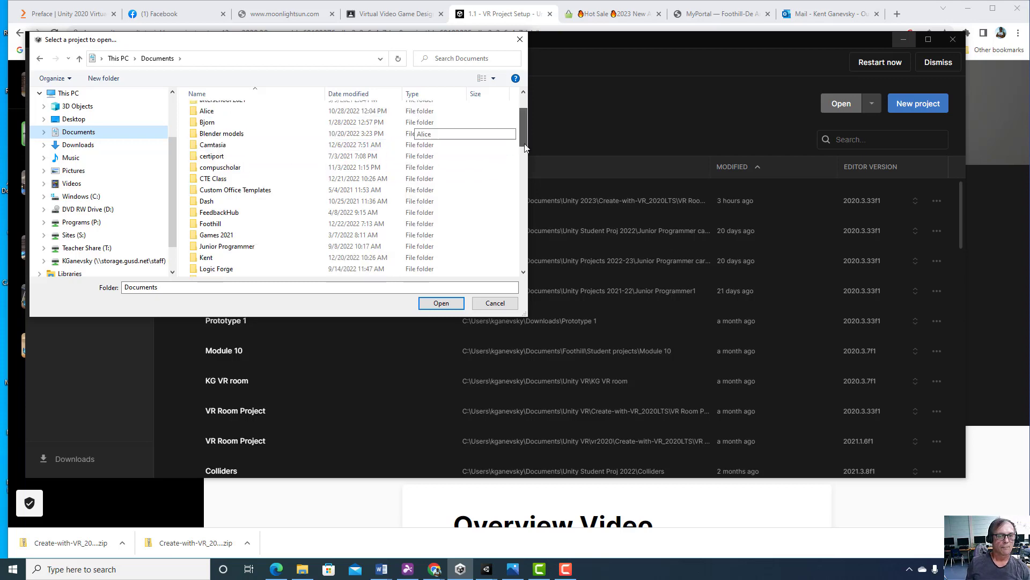
pyautogui.moveTo(525, 147); pyautogui.dragTo(537, 225)
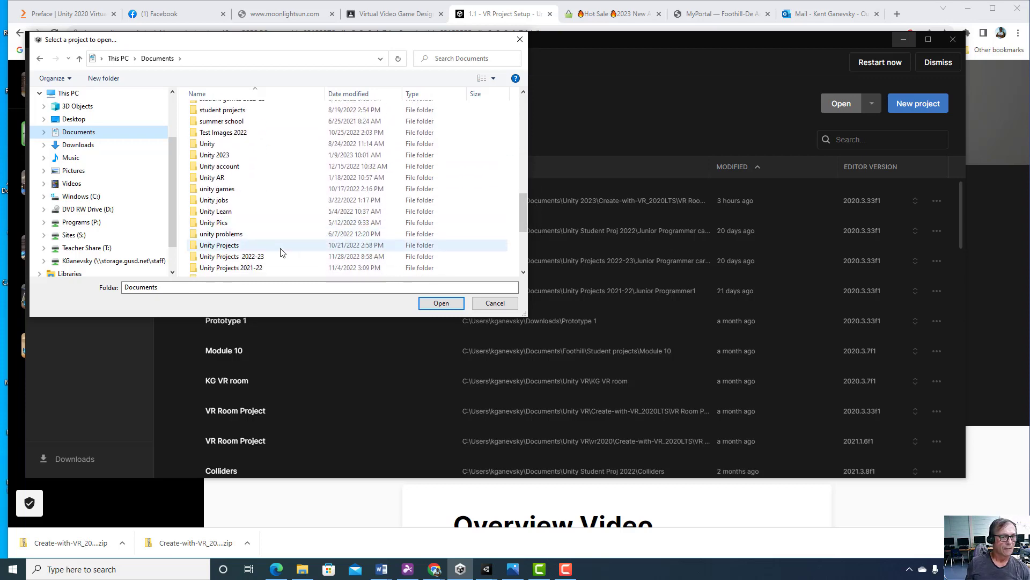
pyautogui.click(233, 156)
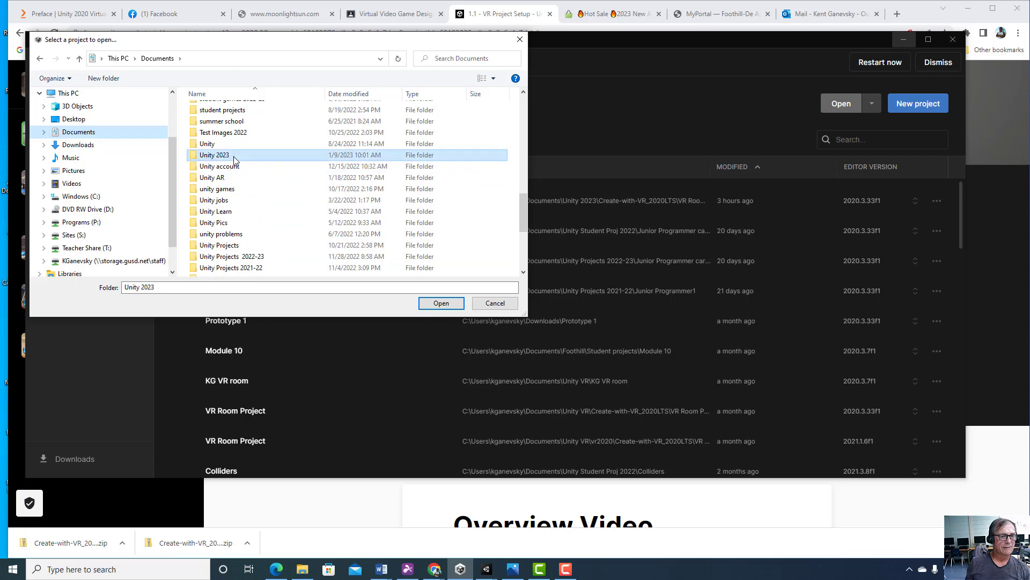
pyautogui.doubleClick(233, 156)
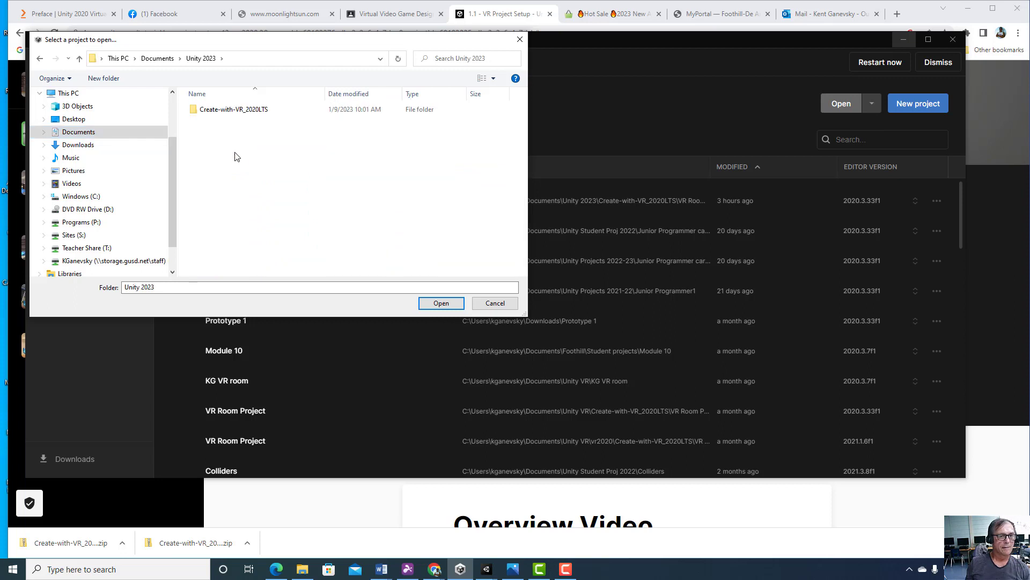
pyautogui.doubleClick(248, 111)
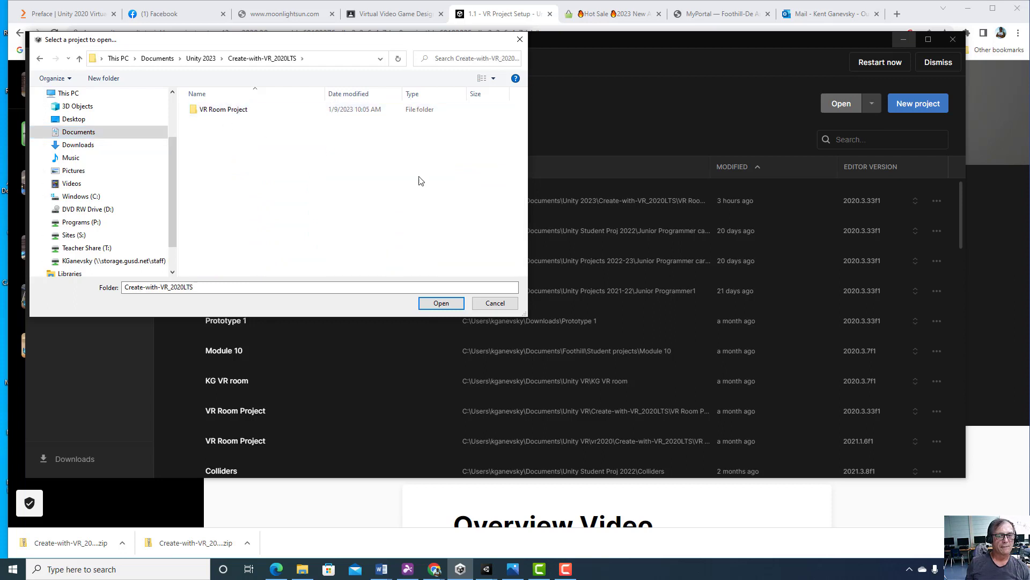
pyautogui.click(494, 304)
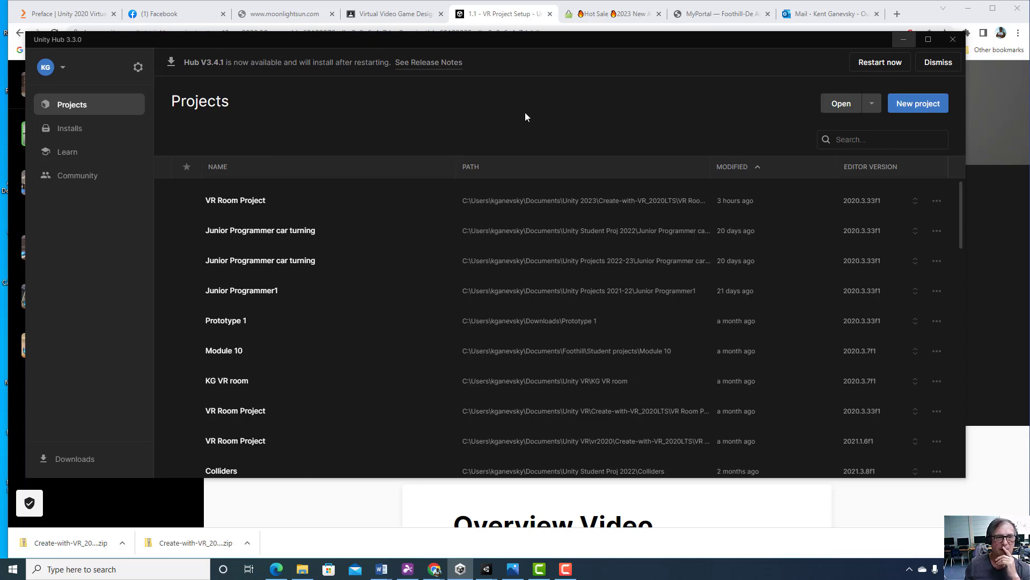
# - Check the installed editor versions again and return to the projects list to compare the VR Room Project's version
pyautogui.click(88, 127)
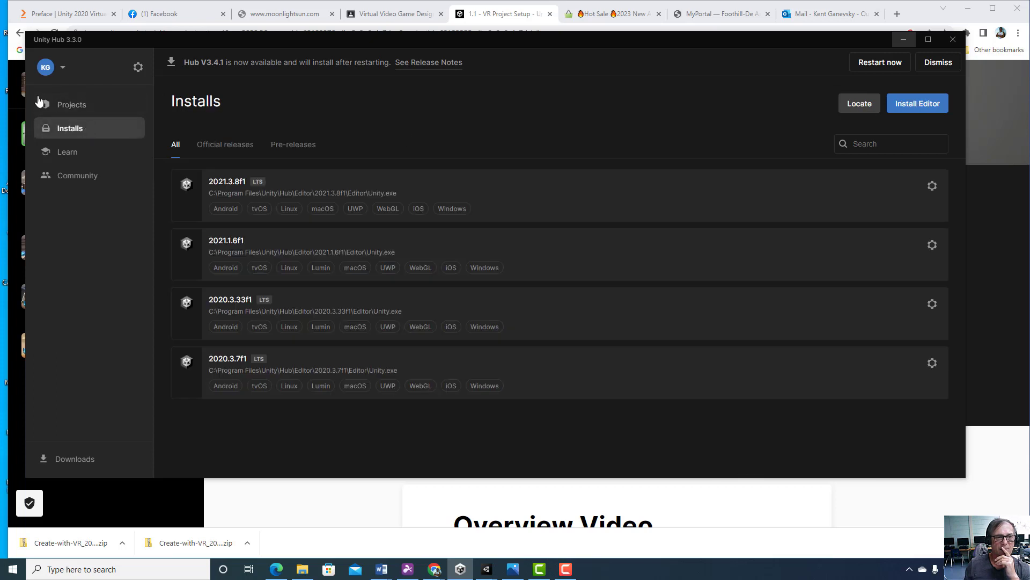
pyautogui.click(76, 112)
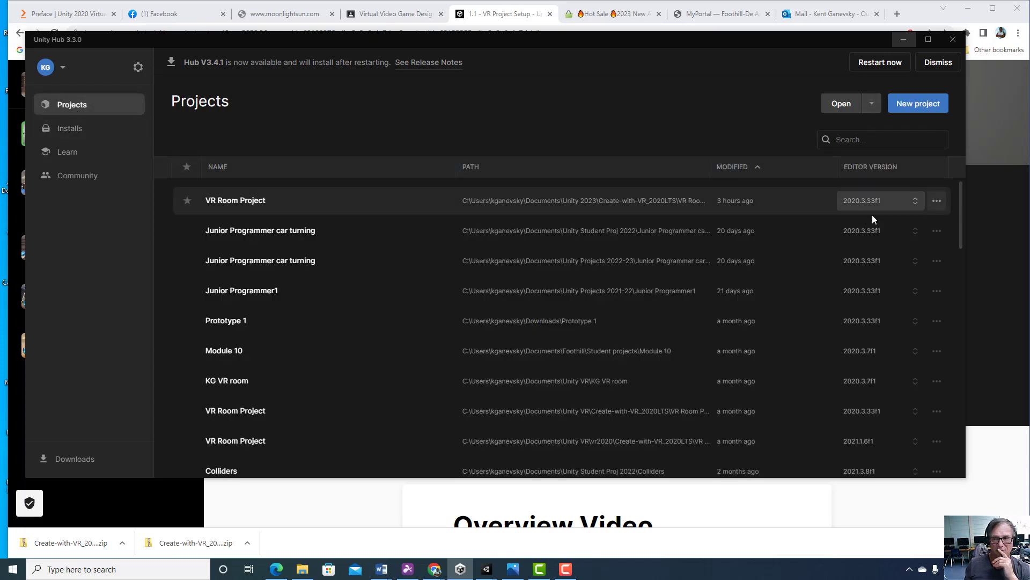
# - Check the editor version options for VR Room Project without changing them, and switch to its open Unity editor window
pyautogui.click(914, 203)
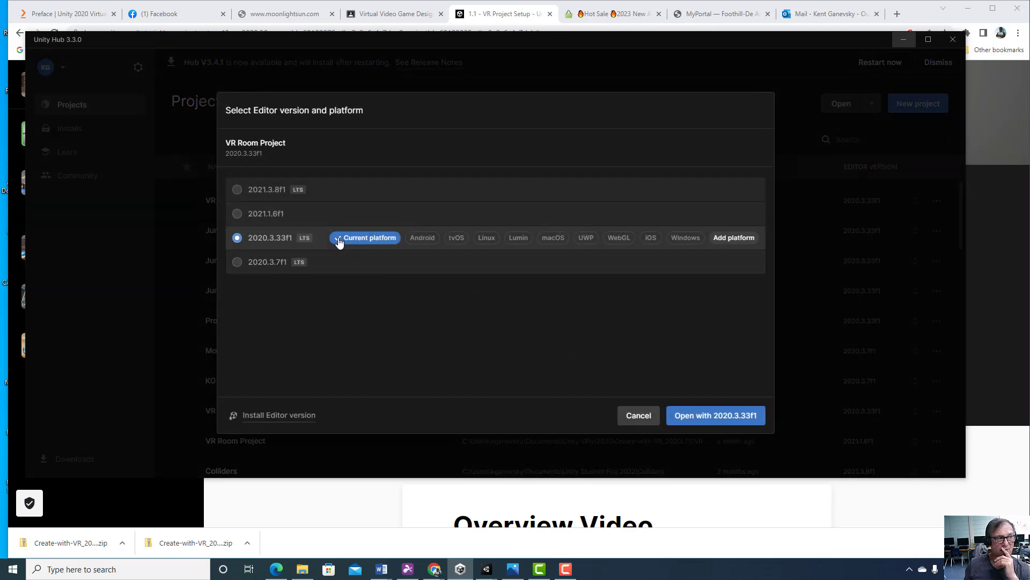
pyautogui.click(636, 416)
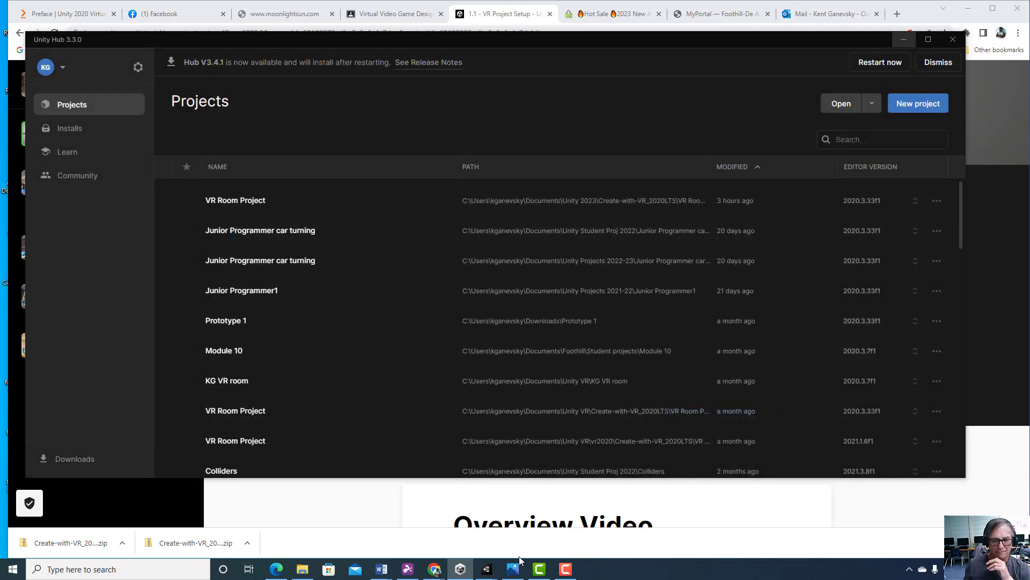
pyautogui.moveTo(486, 568)
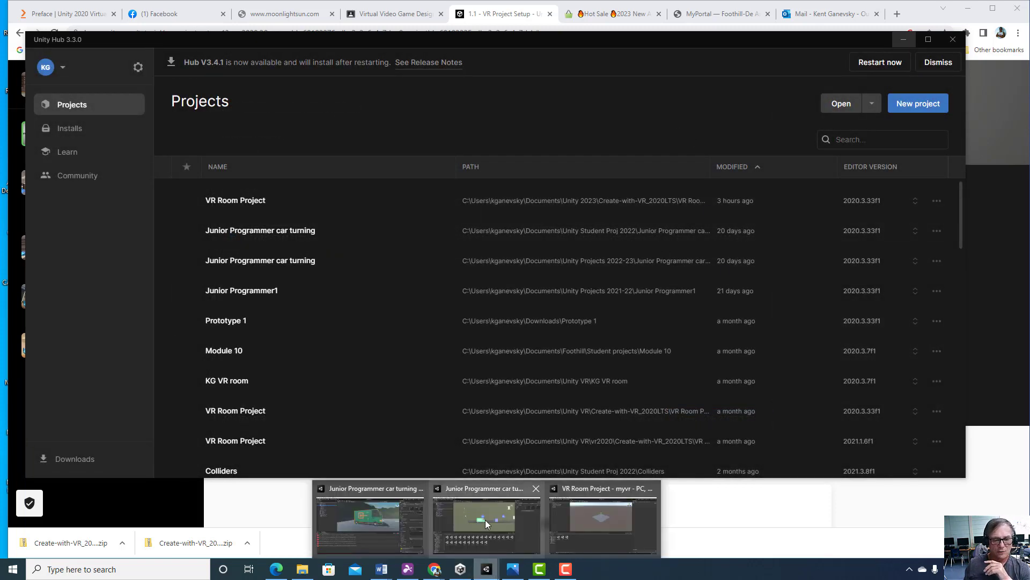
pyautogui.moveTo(469, 516)
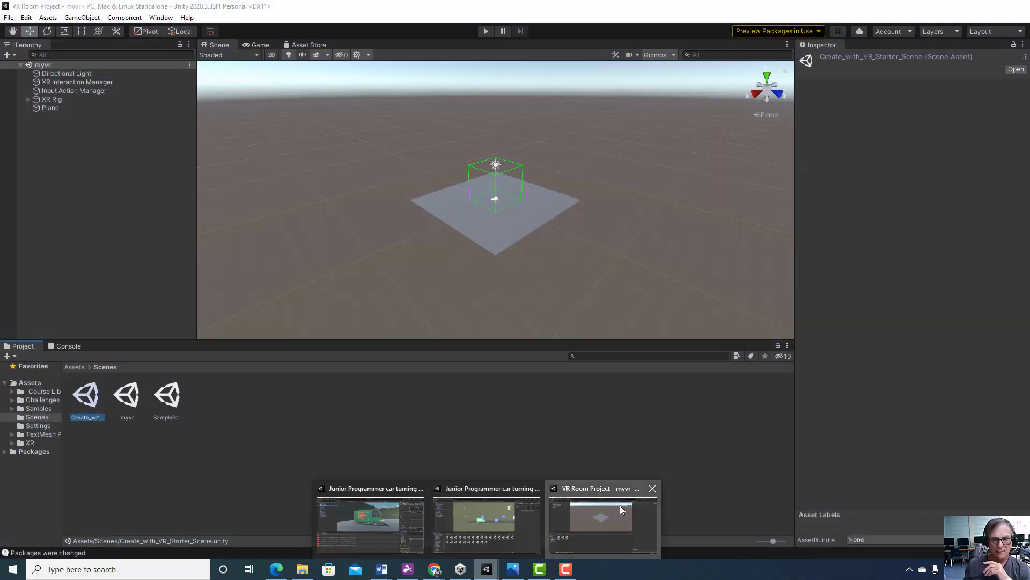
pyautogui.click(620, 504)
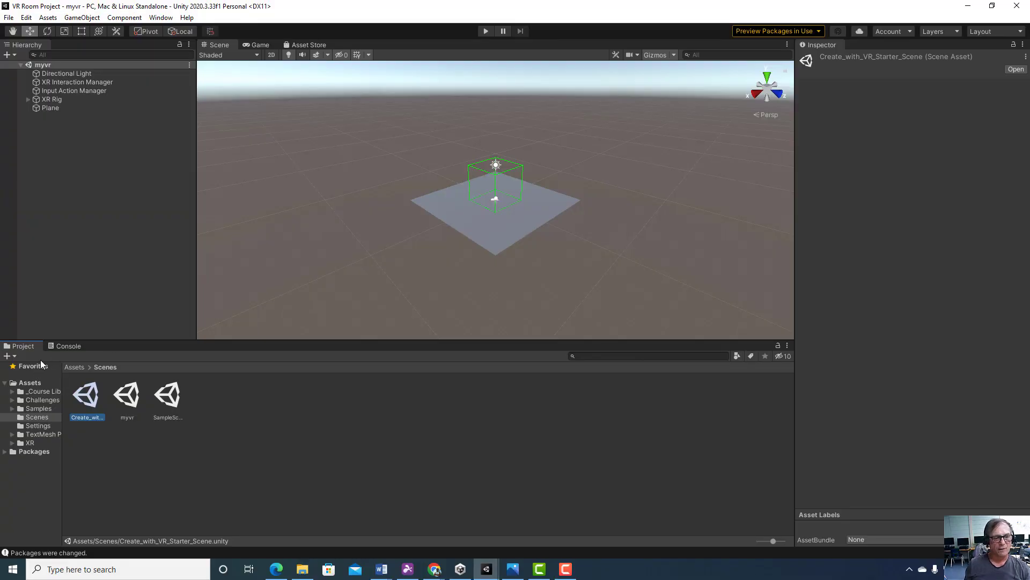
# - Open Create_with_VR_Starter_Scene from the Scenes folder in Assets
pyautogui.click(79, 369)
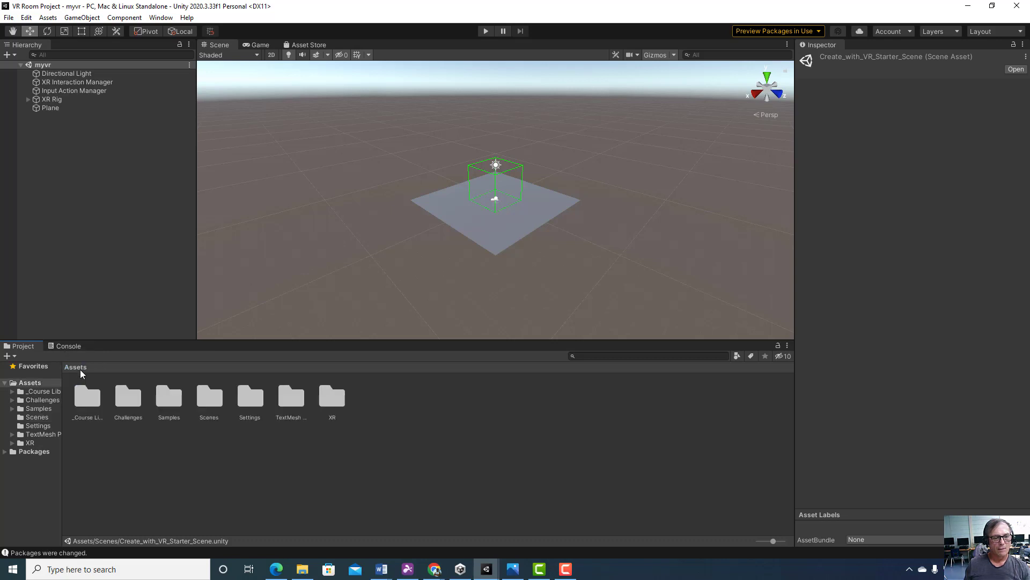
pyautogui.doubleClick(215, 392)
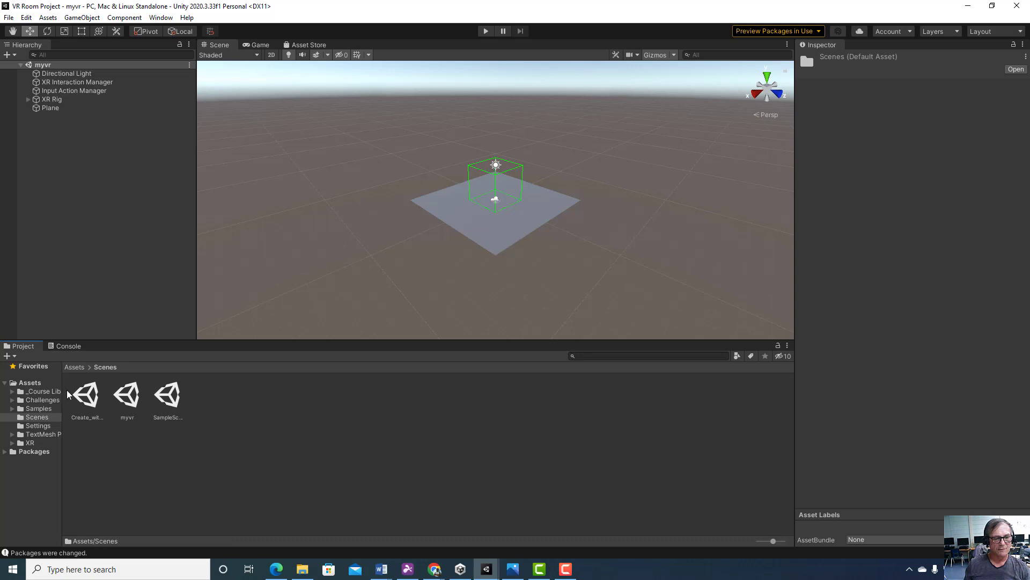
pyautogui.doubleClick(86, 395)
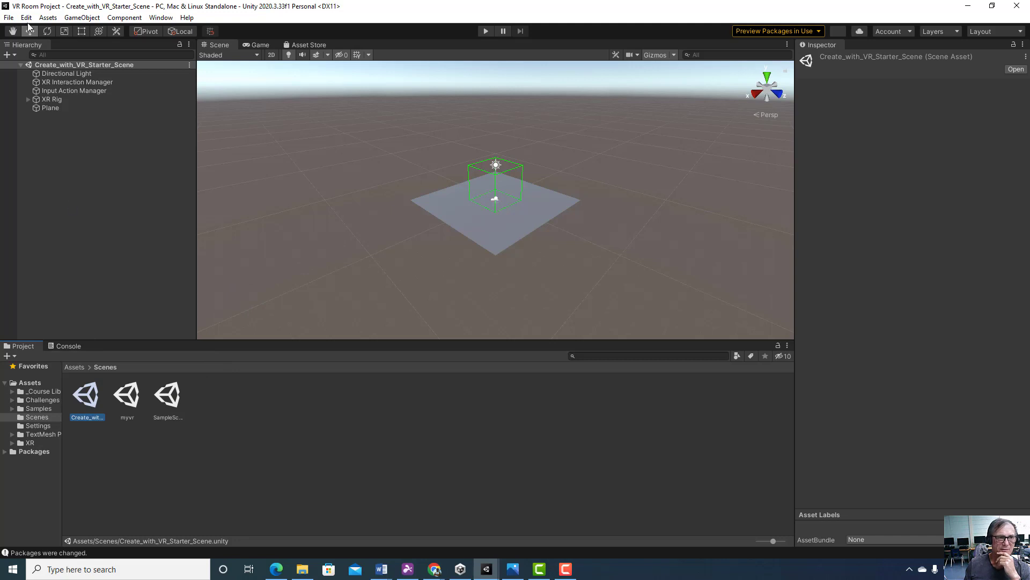
pyautogui.click(9, 17)
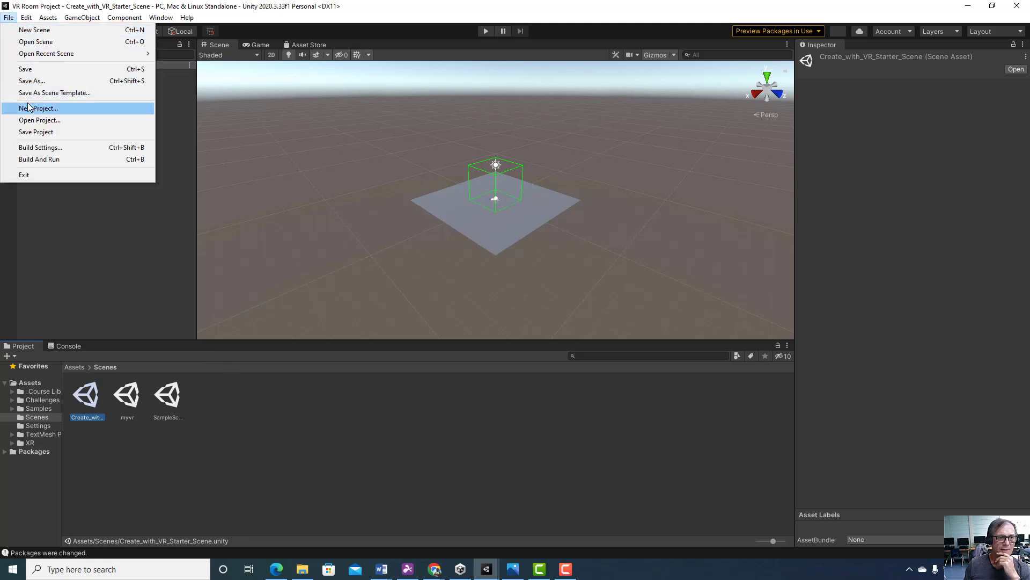
pyautogui.click(29, 82)
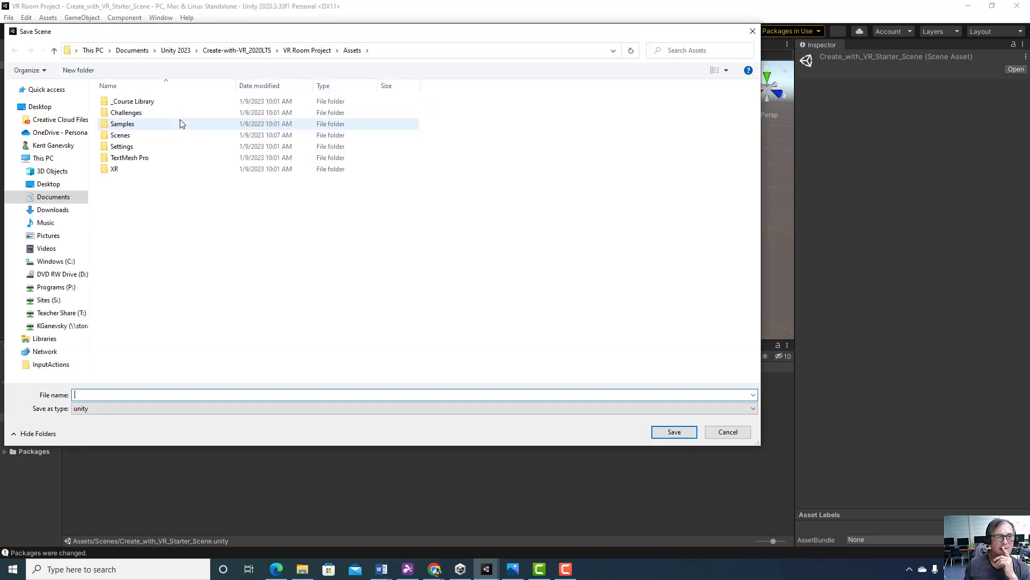
pyautogui.doubleClick(152, 136)
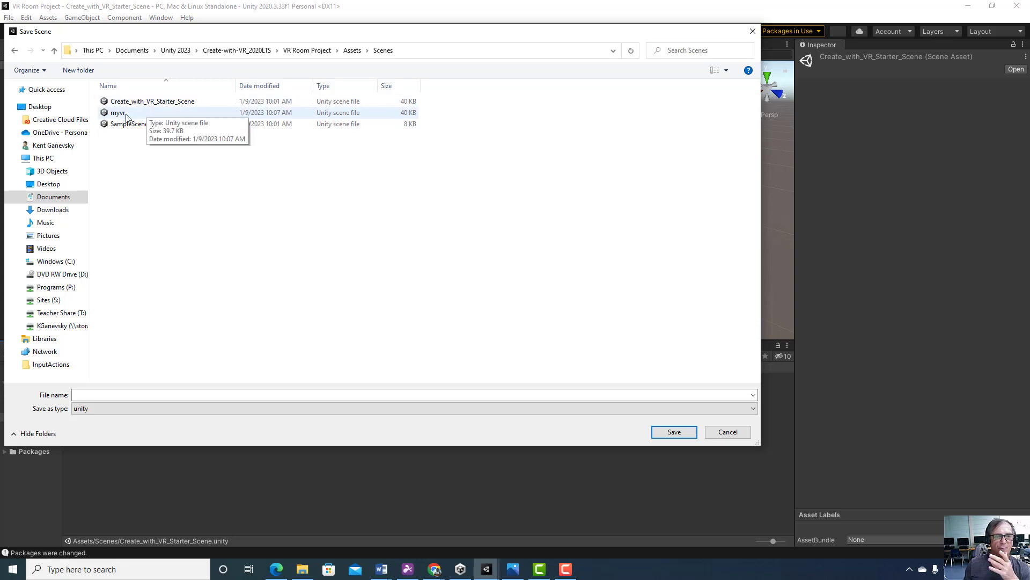
pyautogui.click(728, 432)
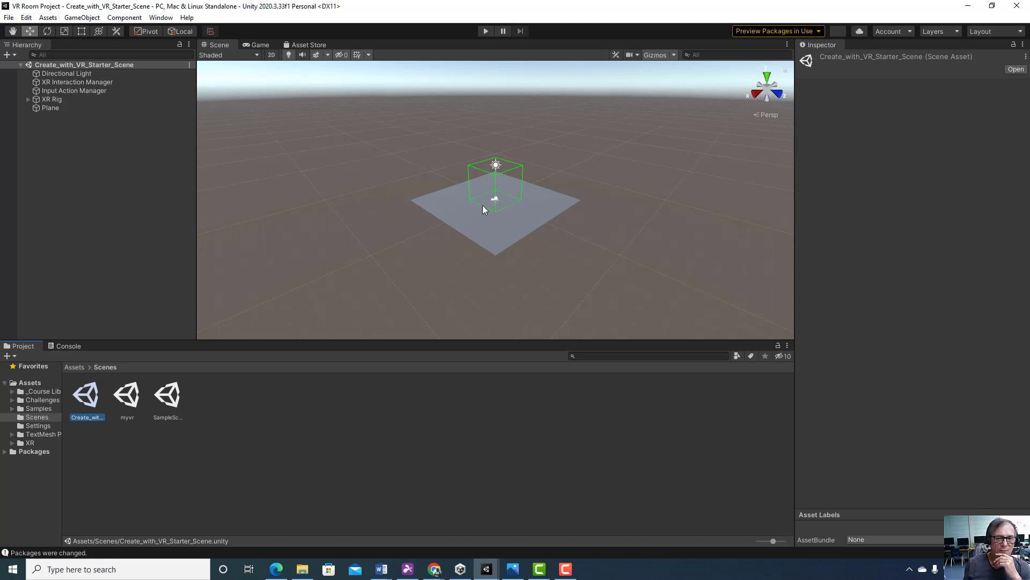
# - Look through the _Course Library assets, including Models, and open the Rooms folder inside _Prefabs
pyautogui.click(30, 383)
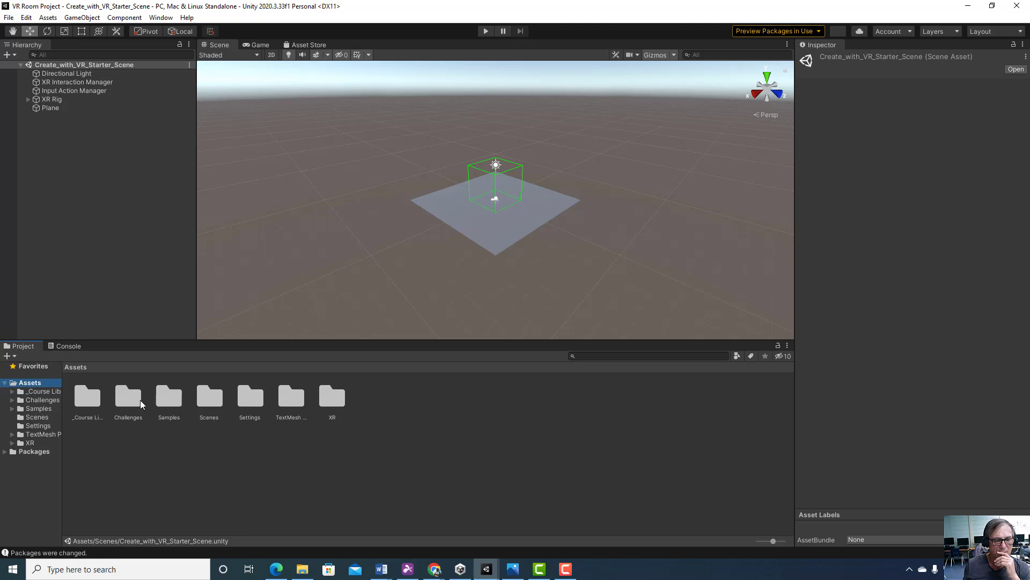
pyautogui.doubleClick(86, 400)
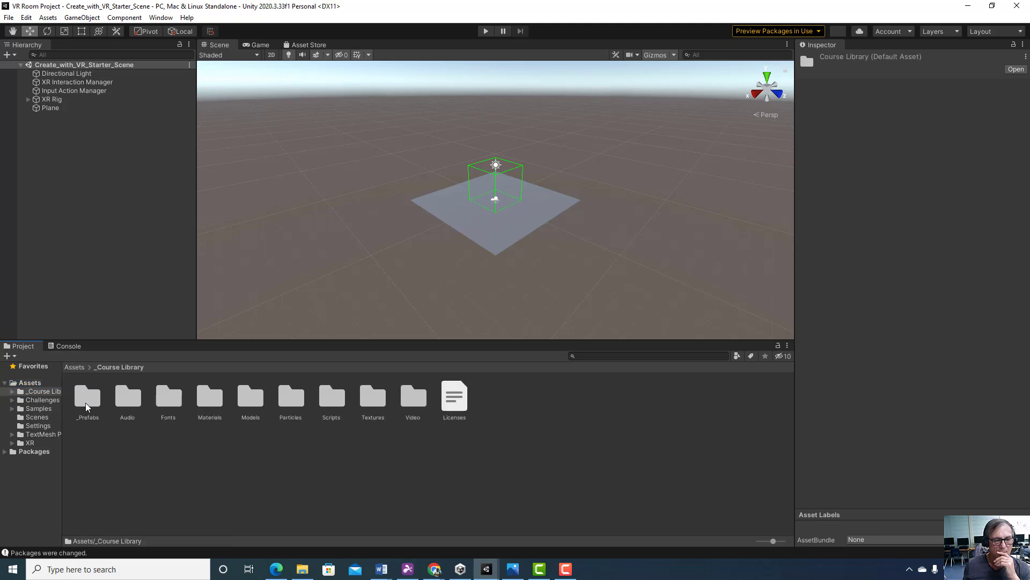
pyautogui.doubleClick(251, 398)
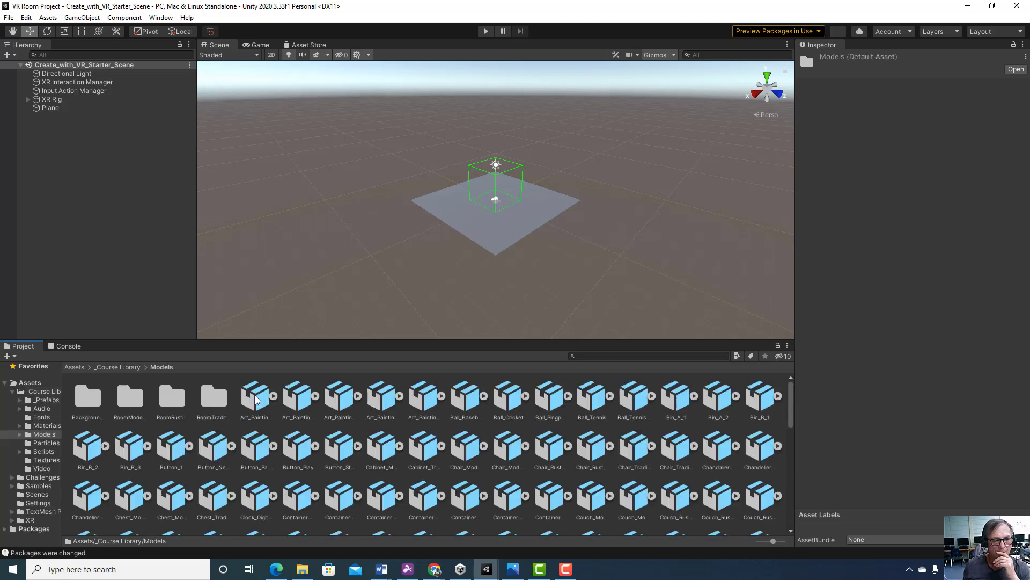
pyautogui.click(125, 367)
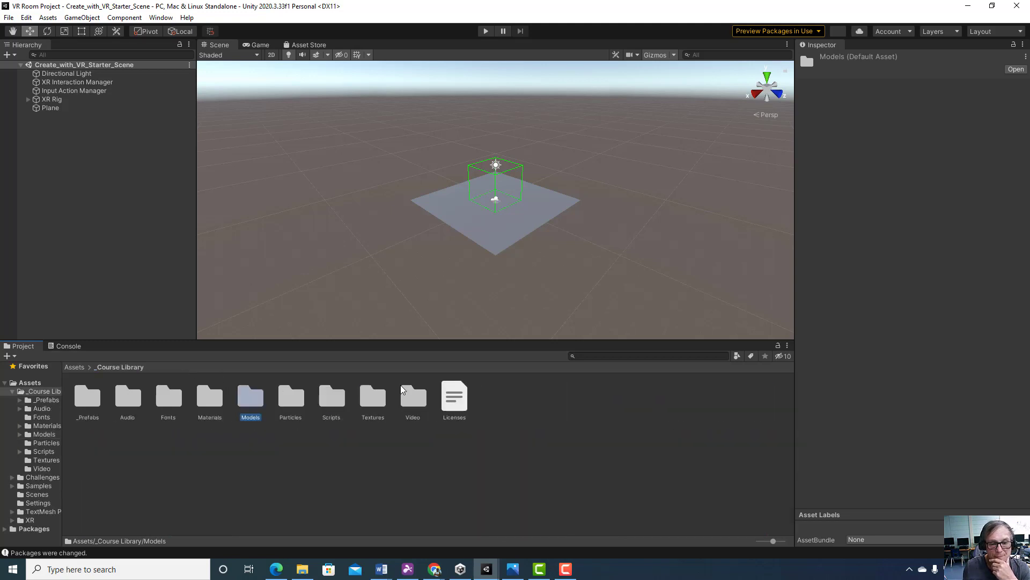
pyautogui.doubleClick(80, 405)
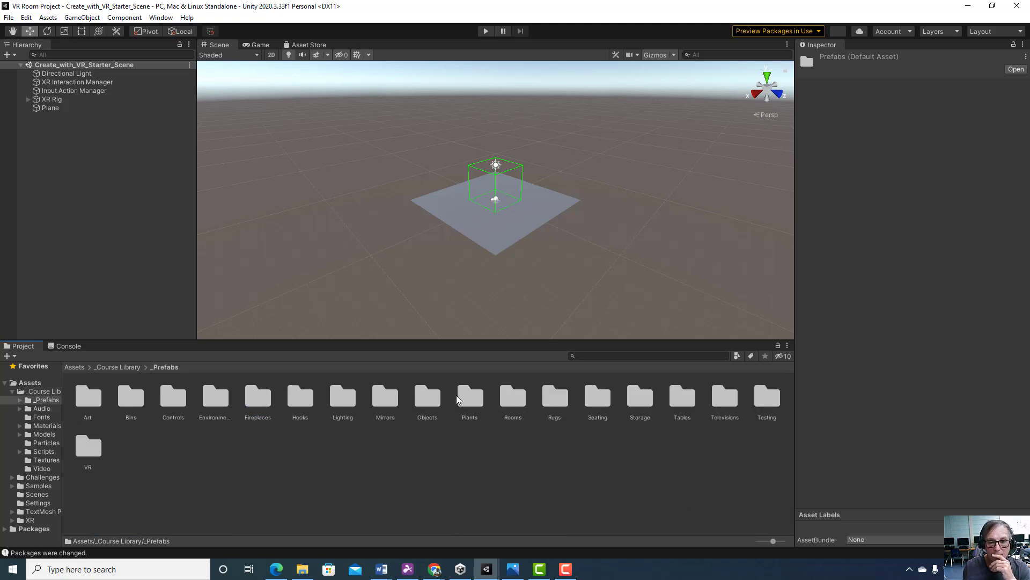
pyautogui.click(513, 400)
pyautogui.doubleClick(513, 399)
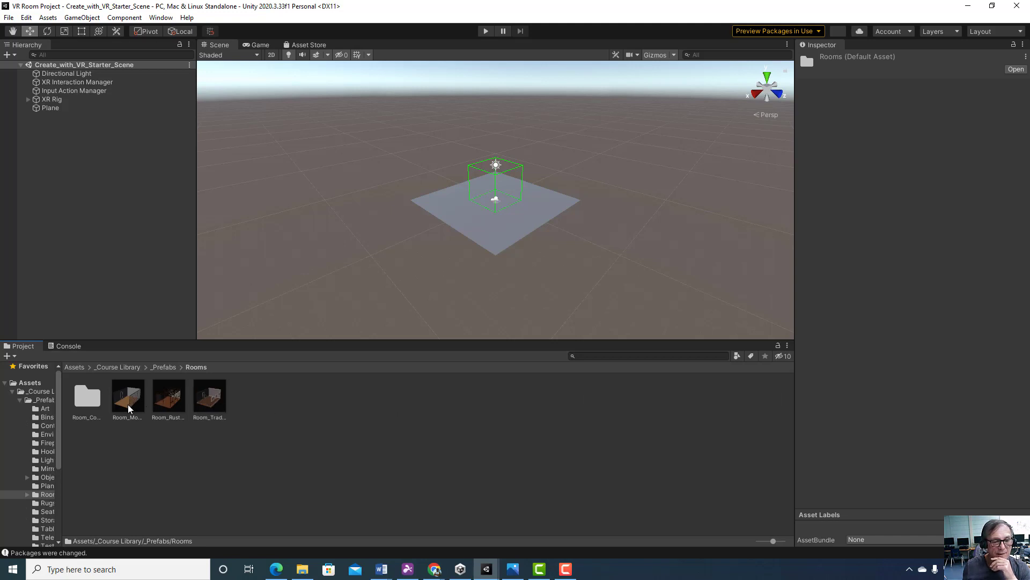
# - Place the Room_Modern prefab freehand on the plane, at about X 1.33, Y 0, Z 1.10, and deselect it
pyautogui.moveTo(129, 408); pyautogui.dragTo(497, 215)
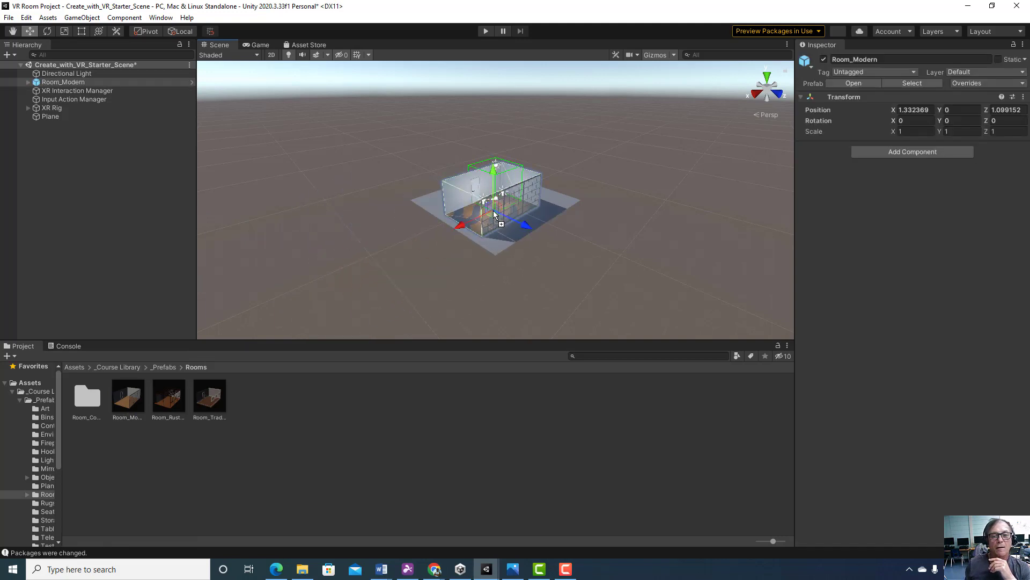
pyautogui.click(460, 259)
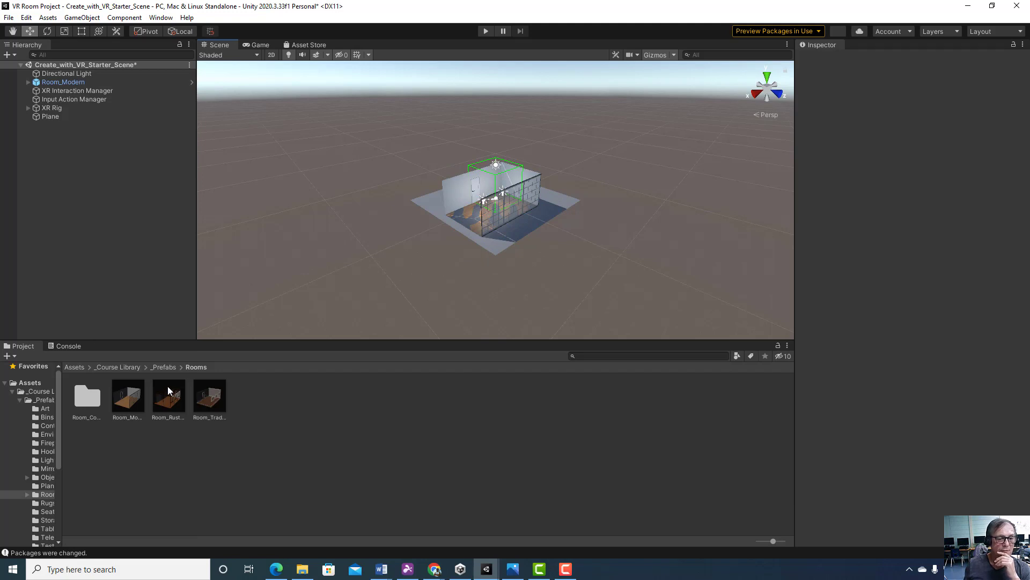
# - Add the Room_Rustic prefab to the scene hierarchy at the origin and delete it again
pyautogui.moveTo(169, 397); pyautogui.dragTo(54, 199)
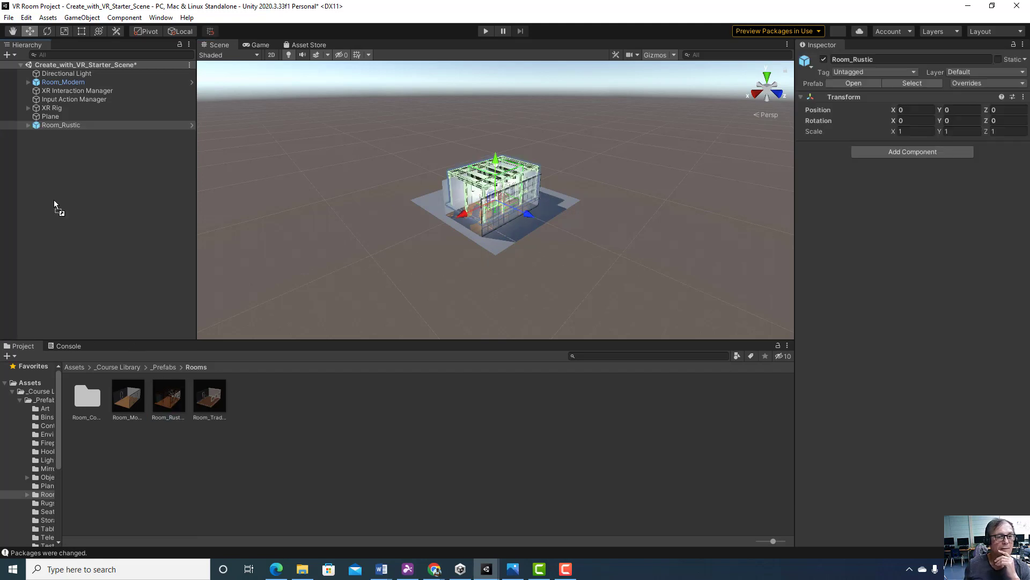
pyautogui.click(74, 126)
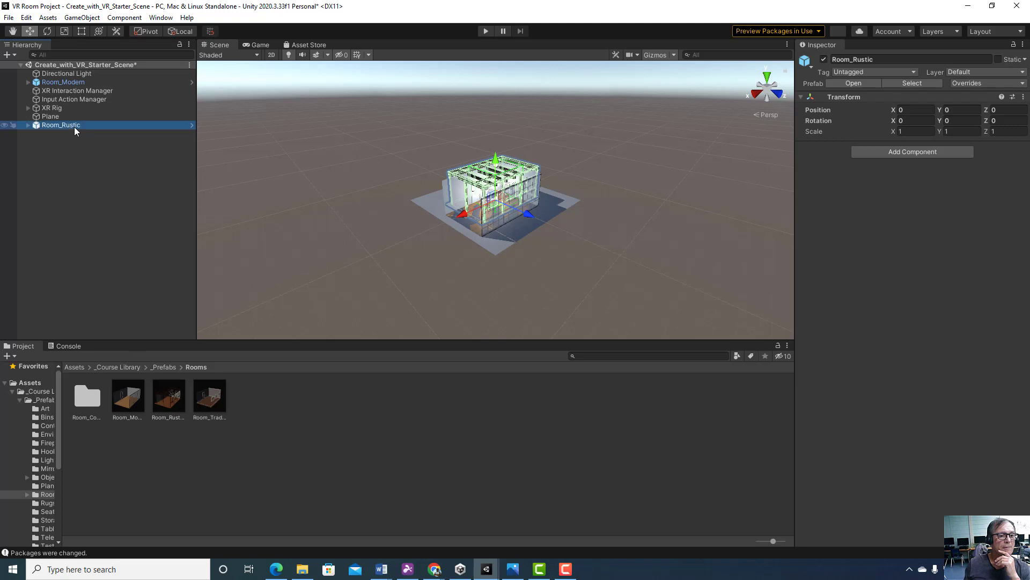
pyautogui.rightClick(74, 127)
pyautogui.click(103, 210)
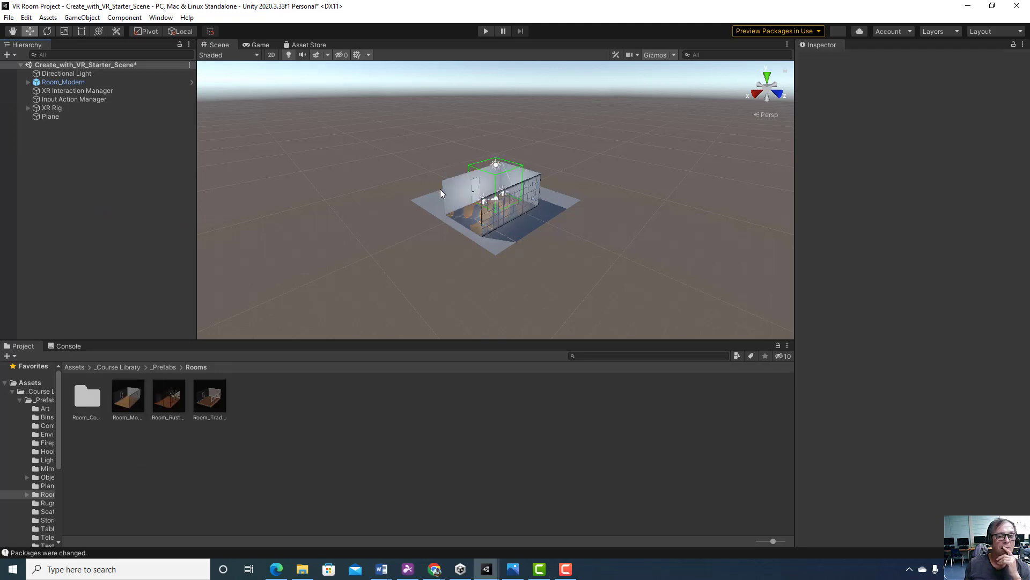
# - Delete the freehand-placed Room_Modern and add the prefab again through the hierarchy so it sits at position 0, 0, 0
pyautogui.click(485, 214)
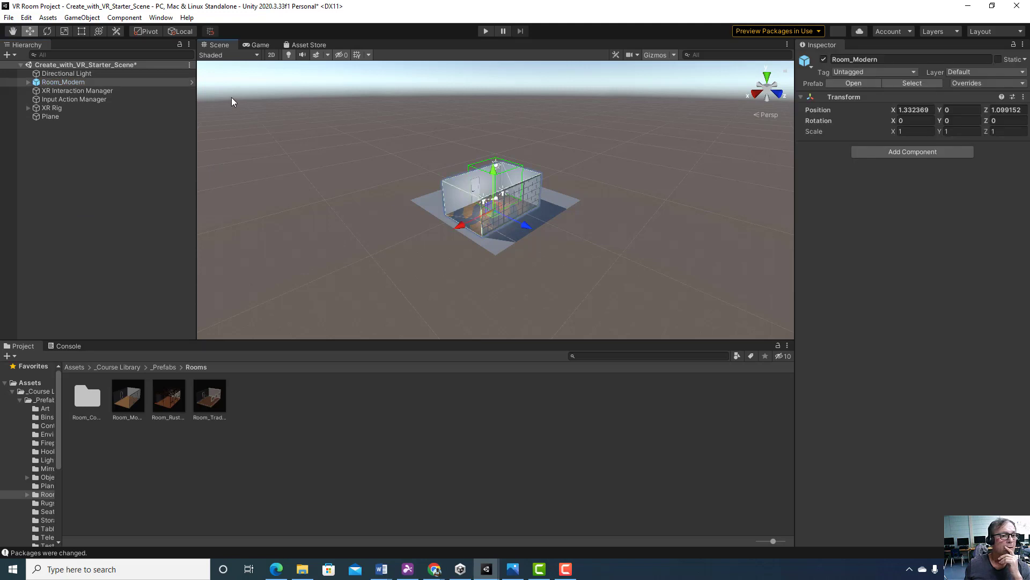
pyautogui.rightClick(88, 83)
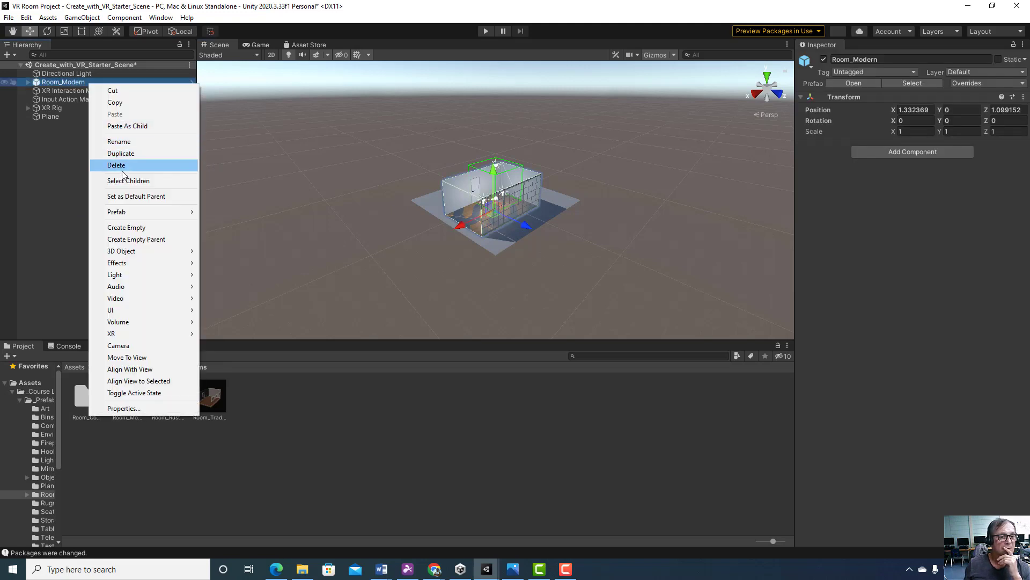
pyautogui.click(120, 167)
pyautogui.moveTo(132, 400); pyautogui.dragTo(62, 198)
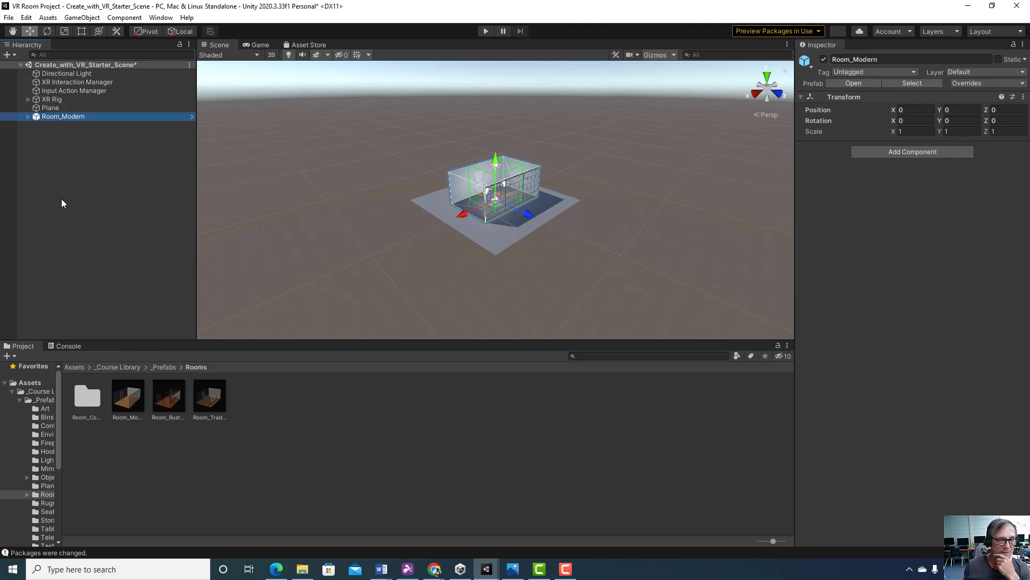